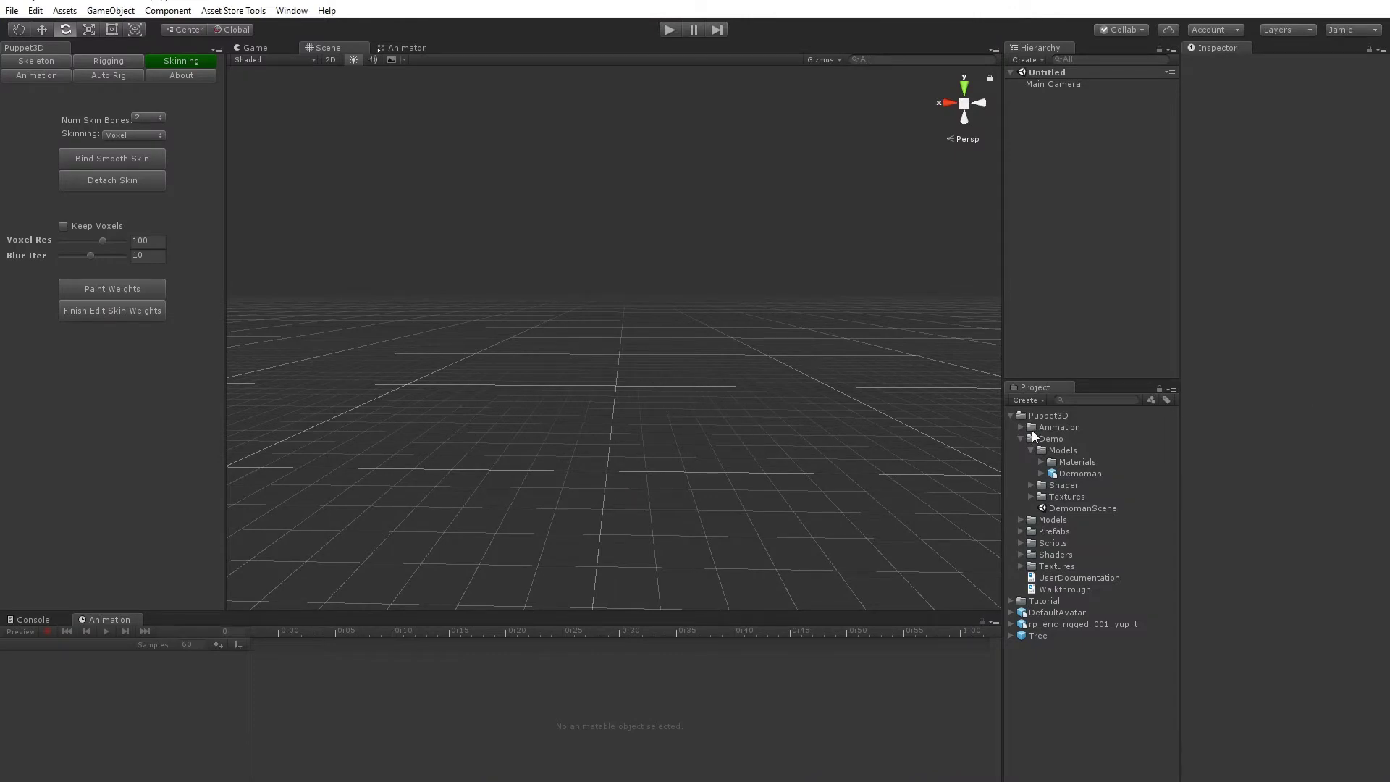
Add the Demoman model from the Demo Models folder to the scene
left_click(1078, 472)
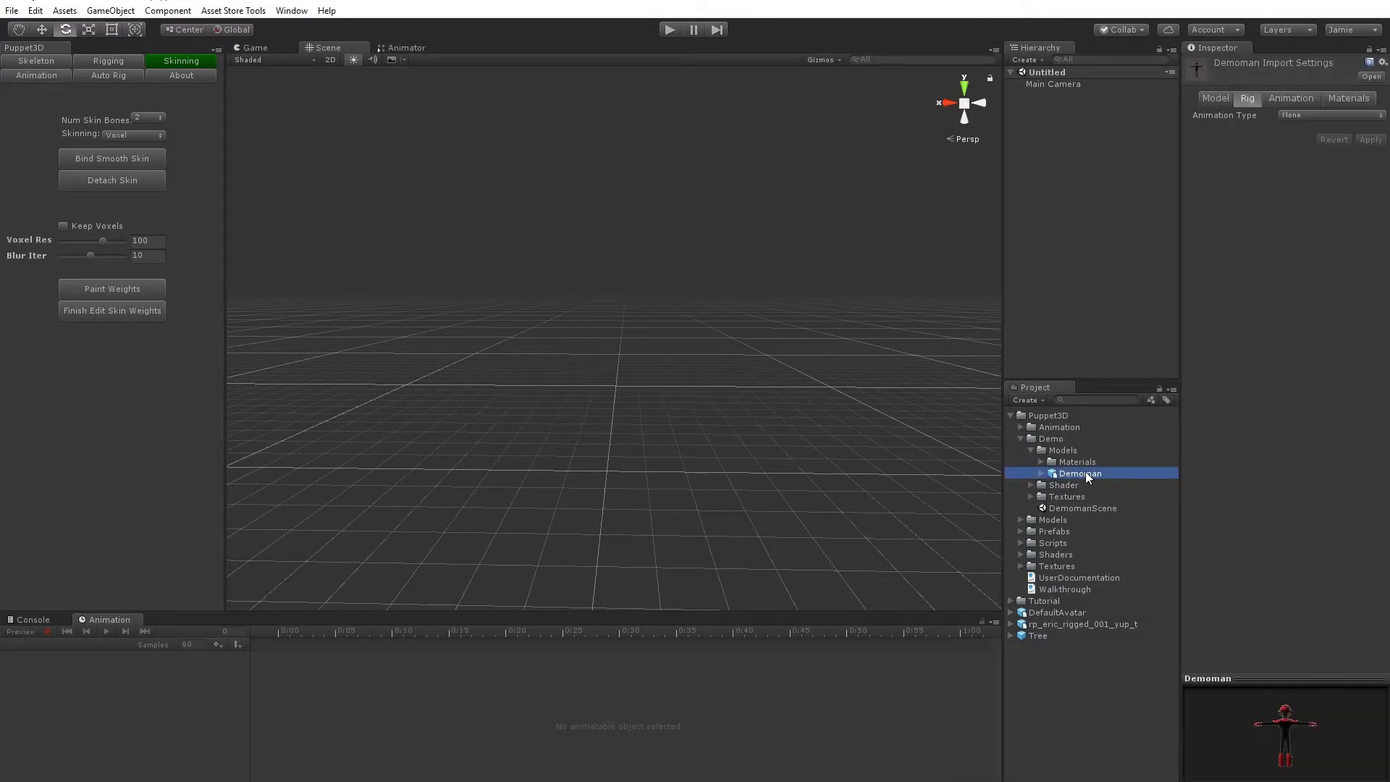
left_click(1040, 475)
left_click_drag(1075, 472, 1061, 243)
key("q")
middle_click_drag(574, 366, 574, 404)
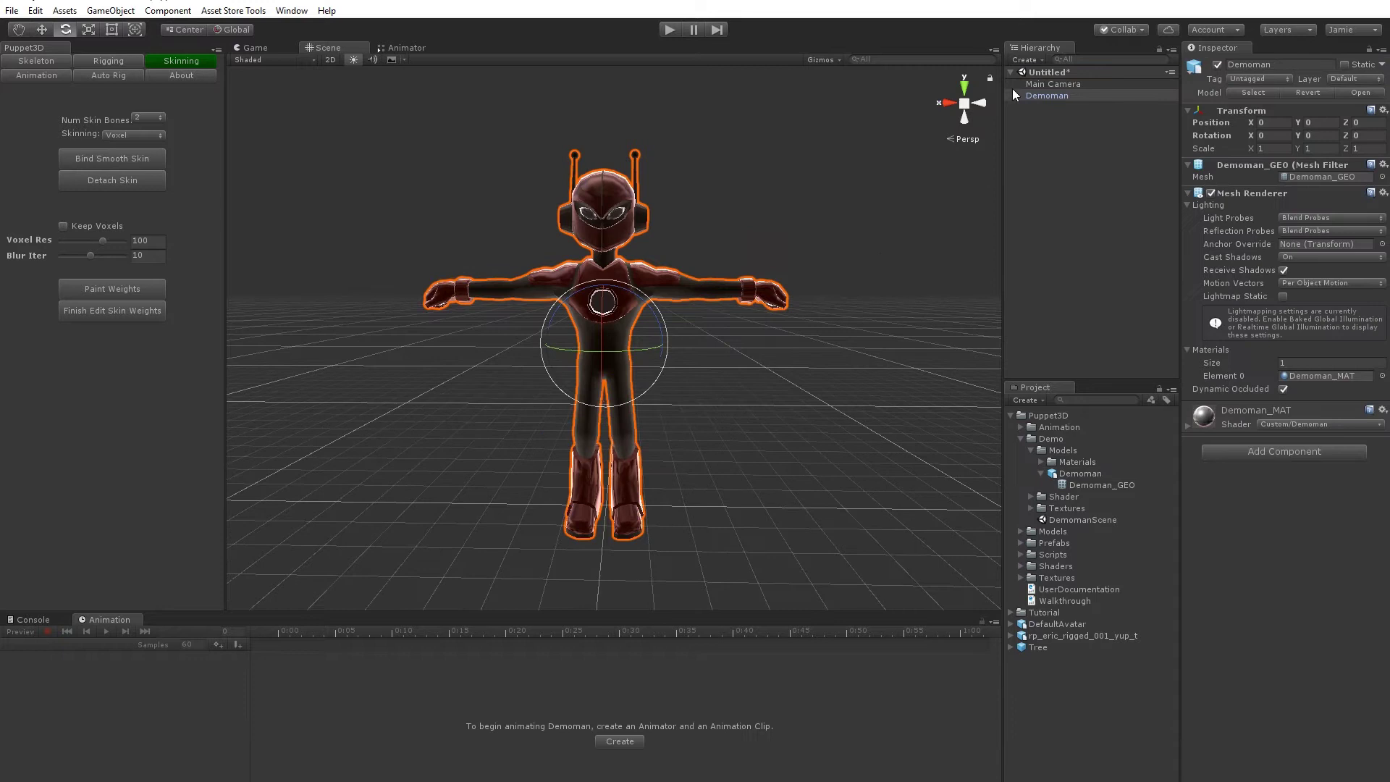
Add a directional light to the scene to light the character
left_click(1028, 59)
mouse_move(1046, 155)
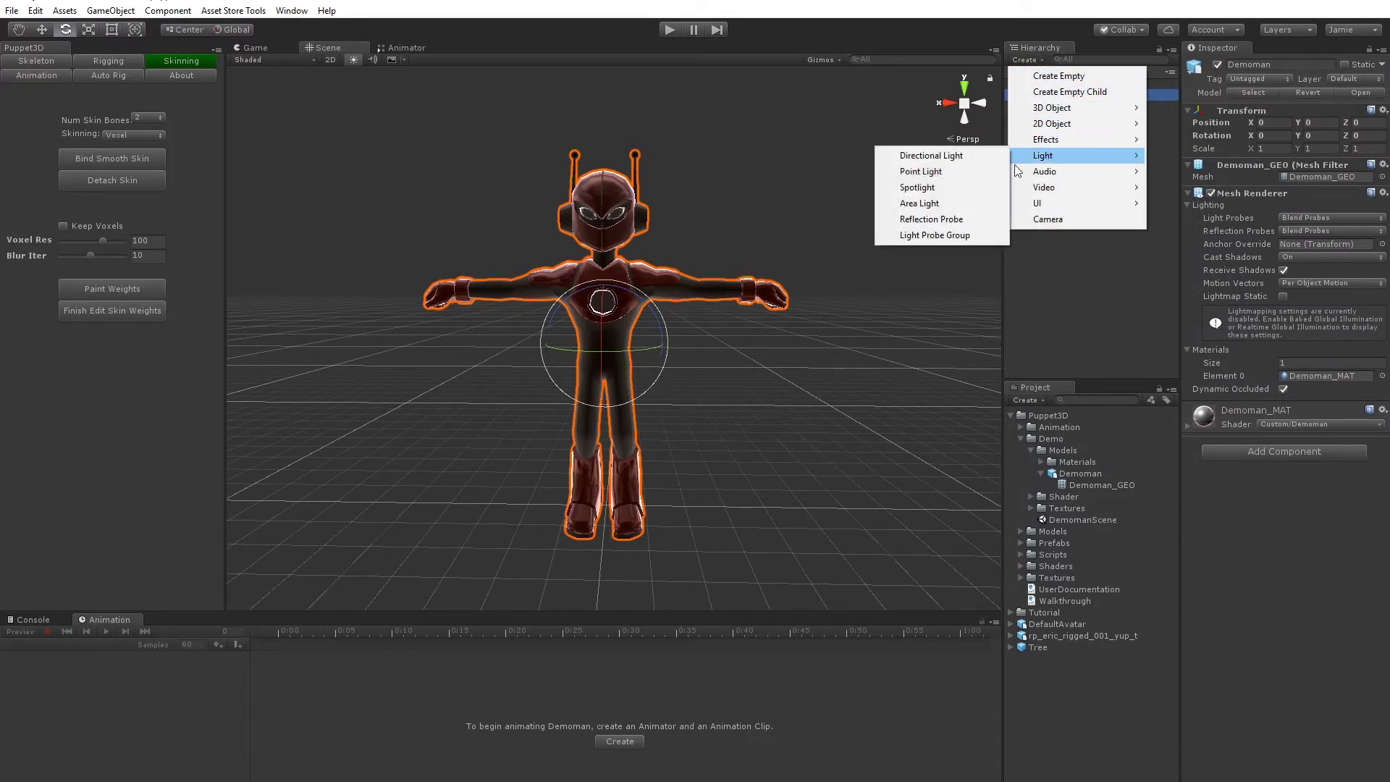
left_click(974, 159)
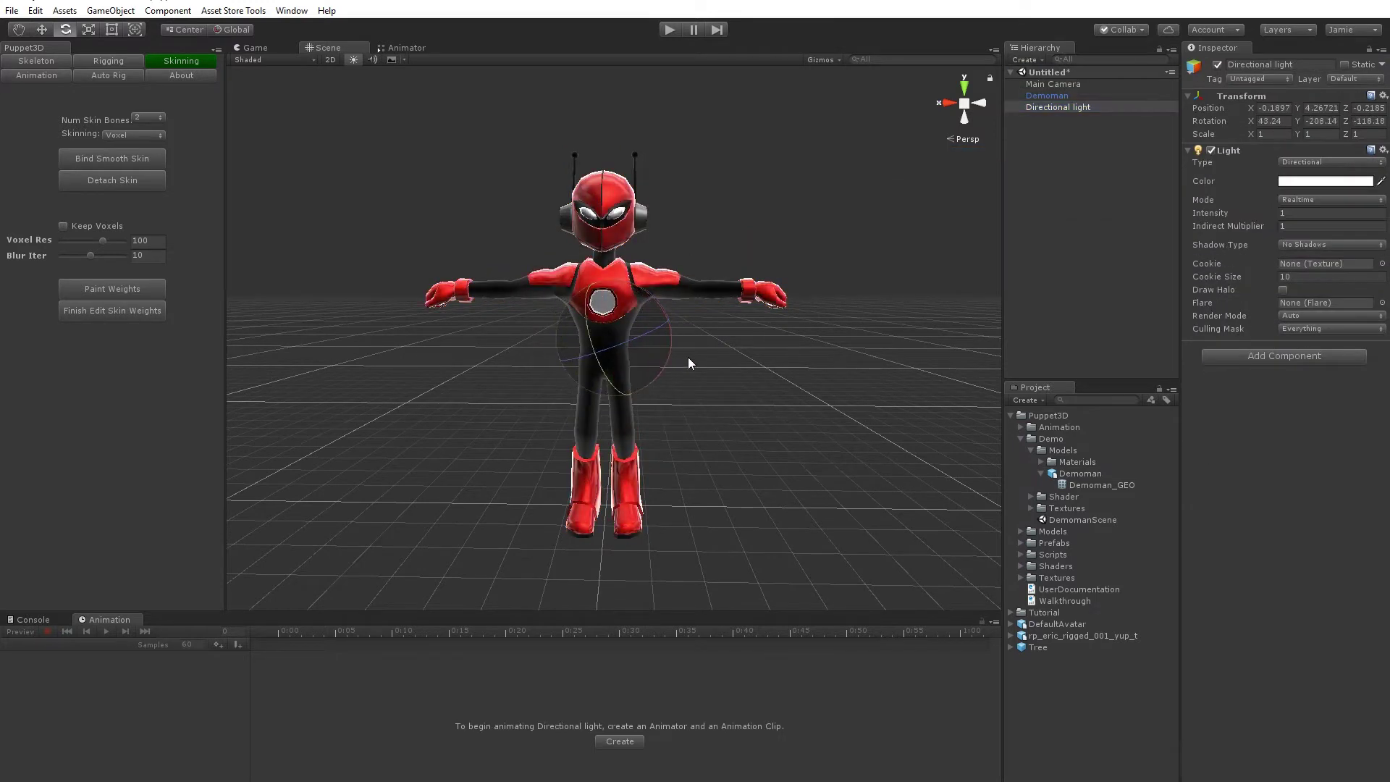
left_click(1069, 247)
Make Puppet3D auto-rig guides for the Demoman character
left_click(1040, 96)
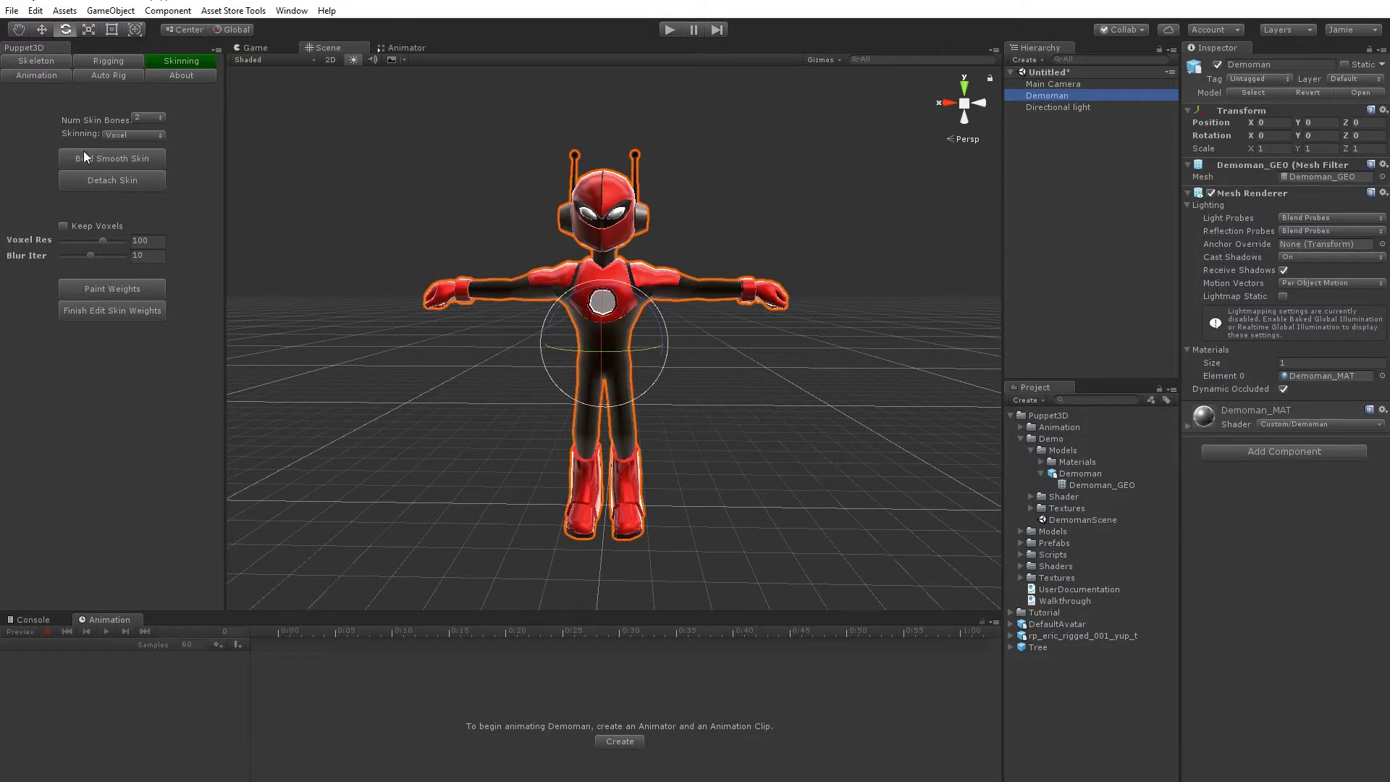
left_click(100, 77)
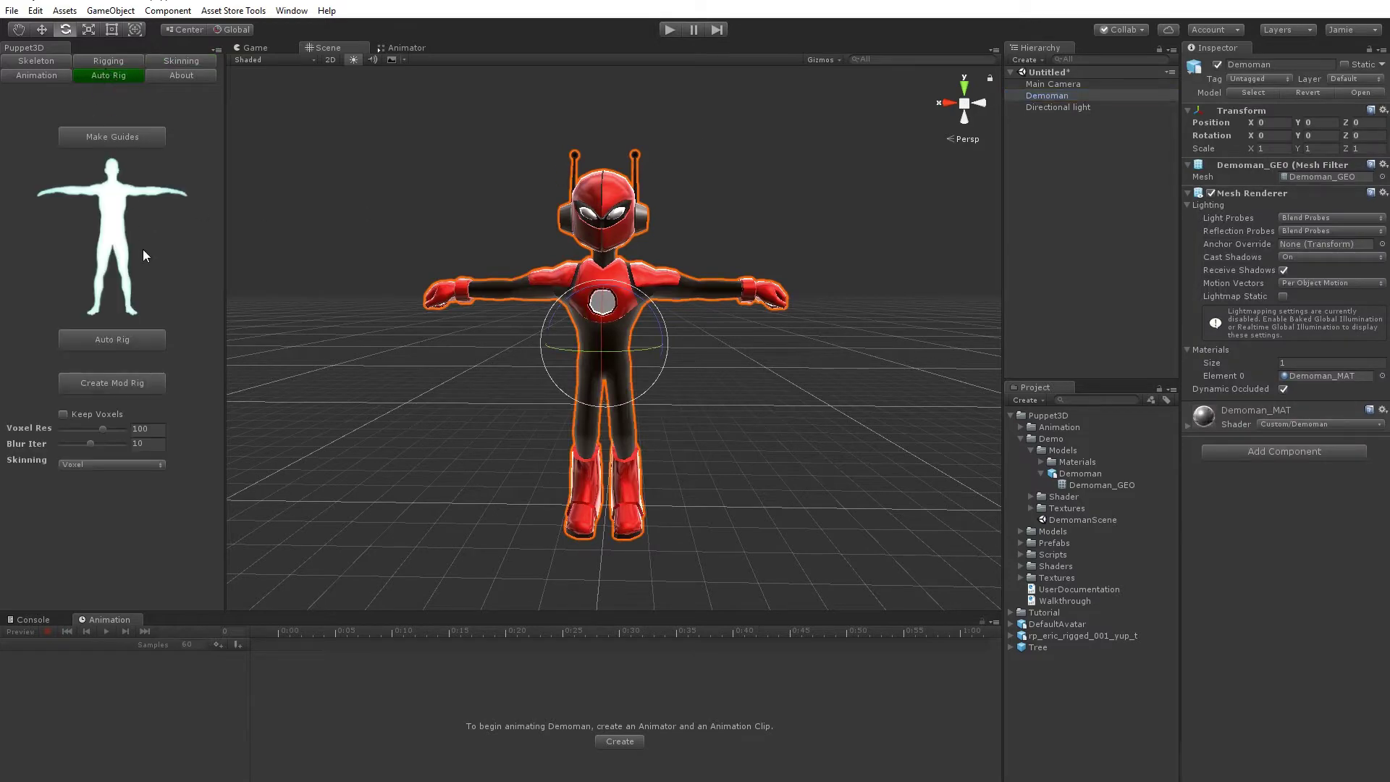
left_click(120, 135)
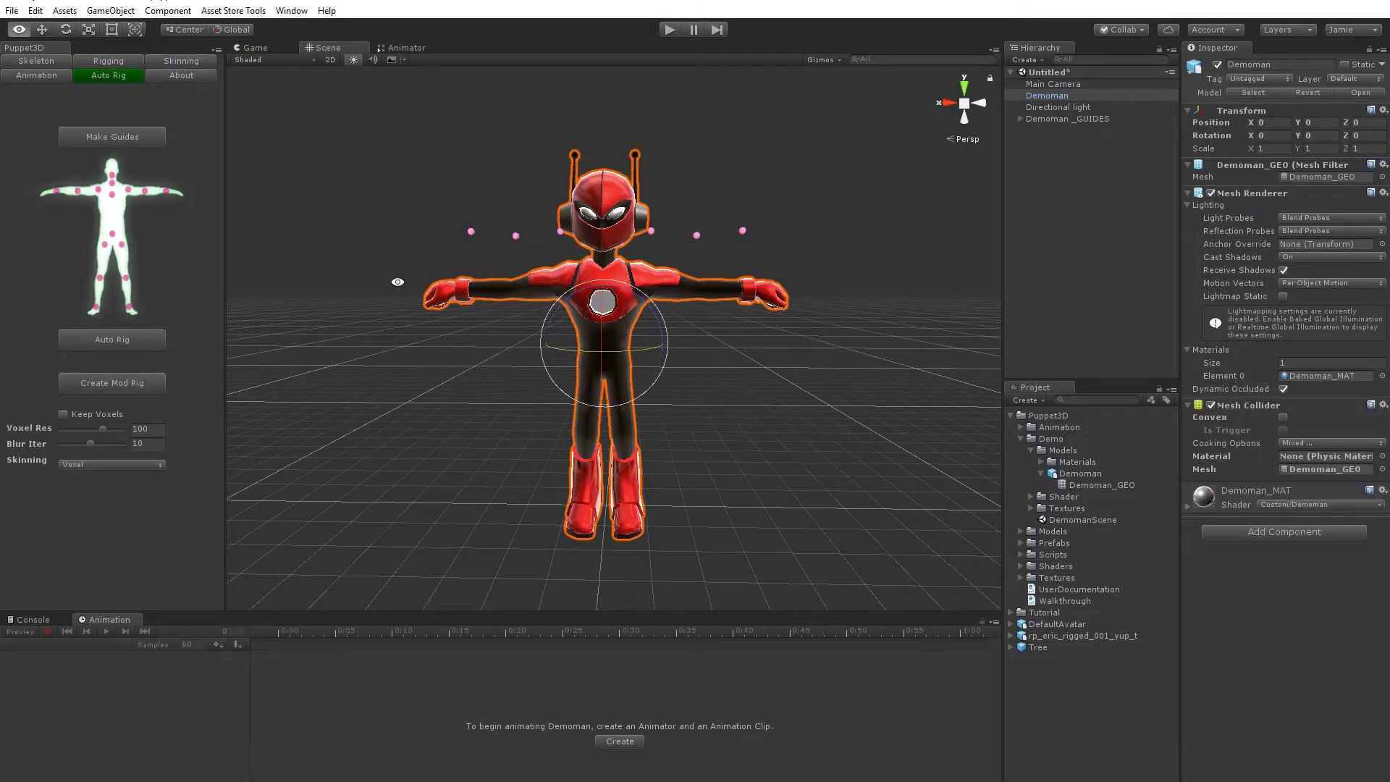
Display the scene view in Wireframe mode
scroll(397, 282, "up", 3)
left_click(274, 60)
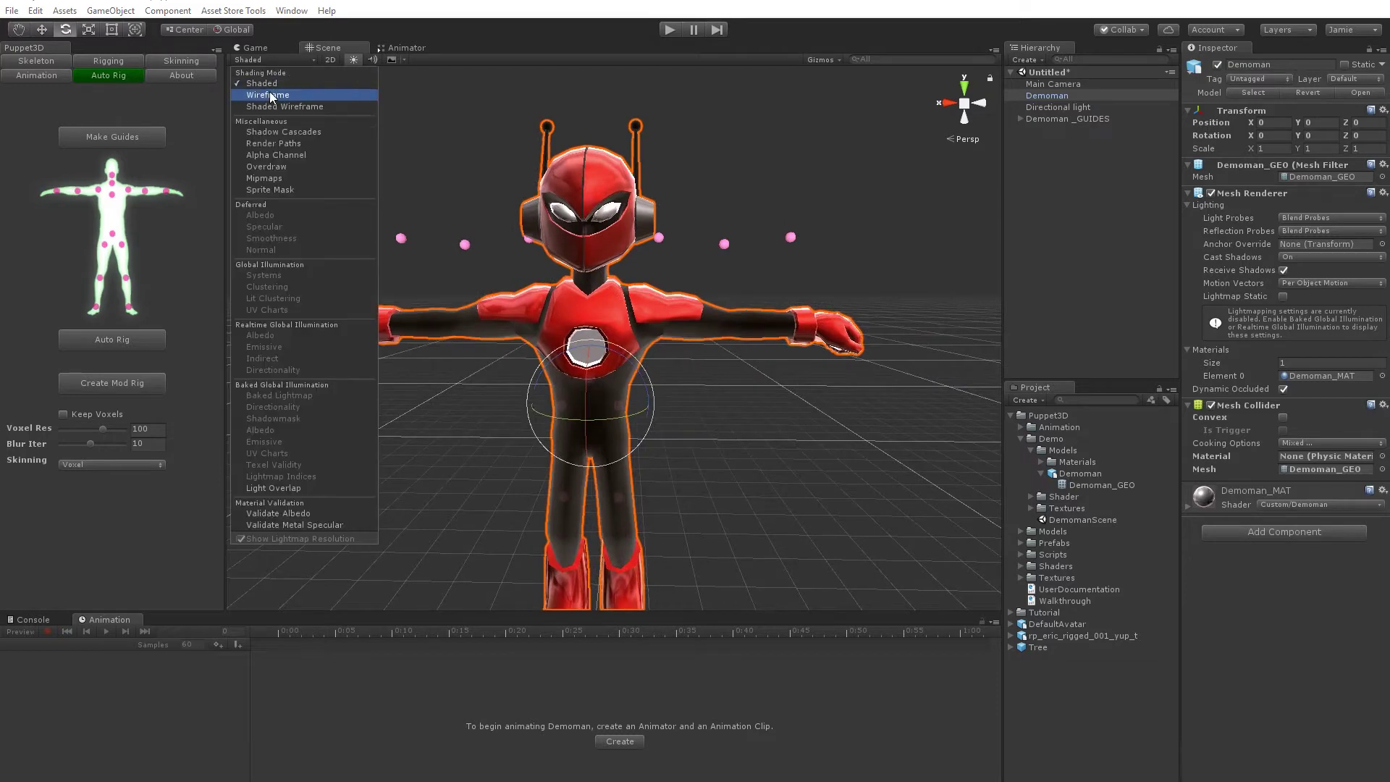
left_click(271, 96)
Move the mirrored upper-arm guides down to the shoulder joints, with armL_guide at about X -20.5, Y 129.8
left_click(659, 239)
key("w")
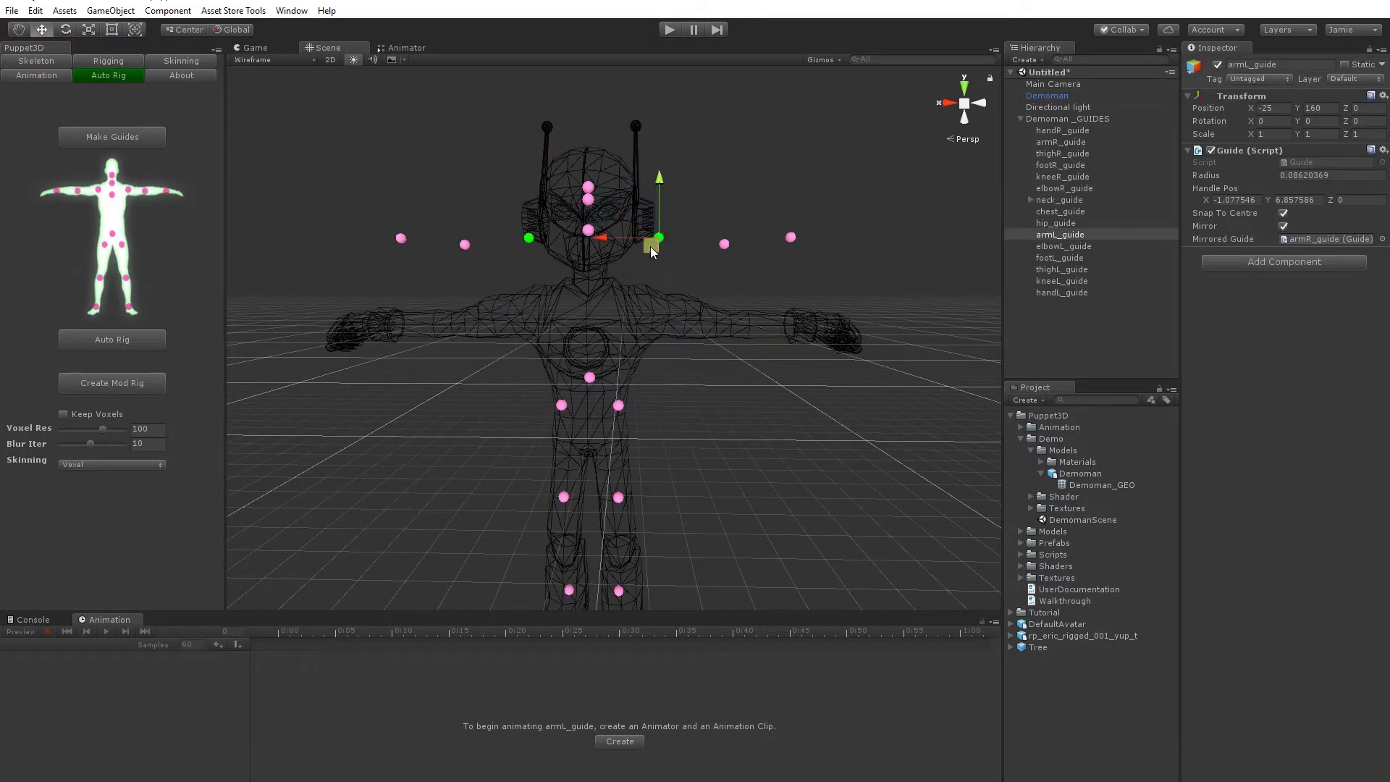
left_click_drag(650, 247, 638, 333)
left_click_drag(640, 335, 763, 371, "alt")
right_click_drag(764, 371, 823, 391, "alt")
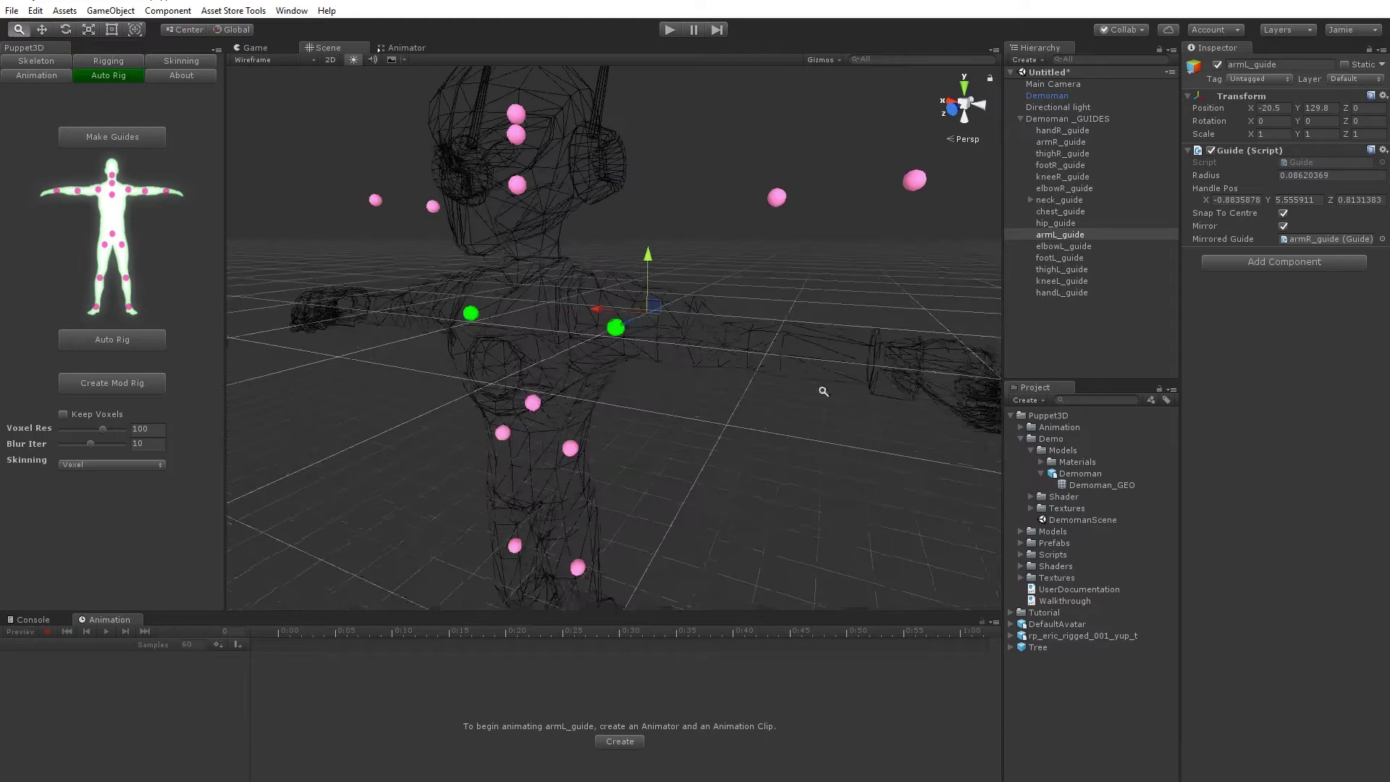
left_click_drag(823, 390, 759, 356, "alt")
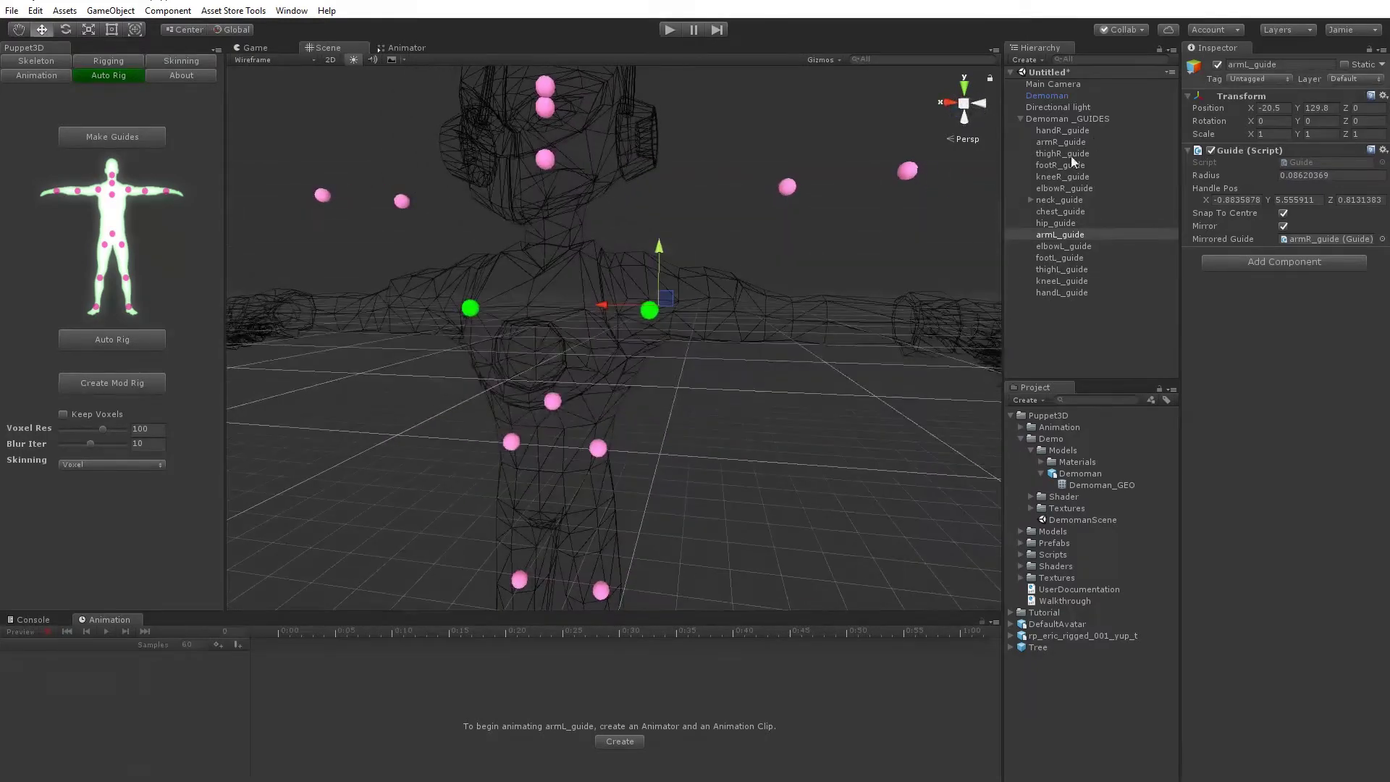
Move the mirrored elbow guides and hand guides down onto the character's elbows and wrists
left_click(1047, 95)
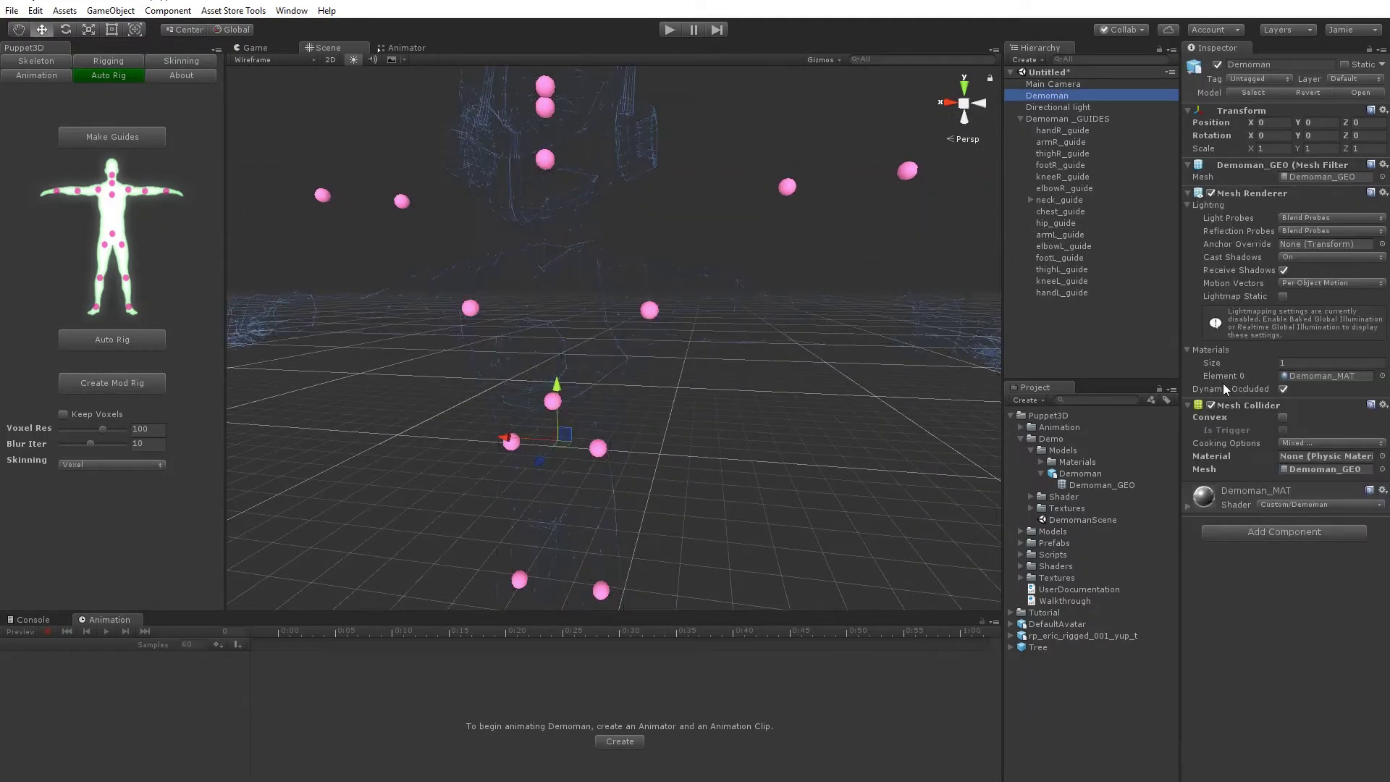
left_click(787, 186)
key("f")
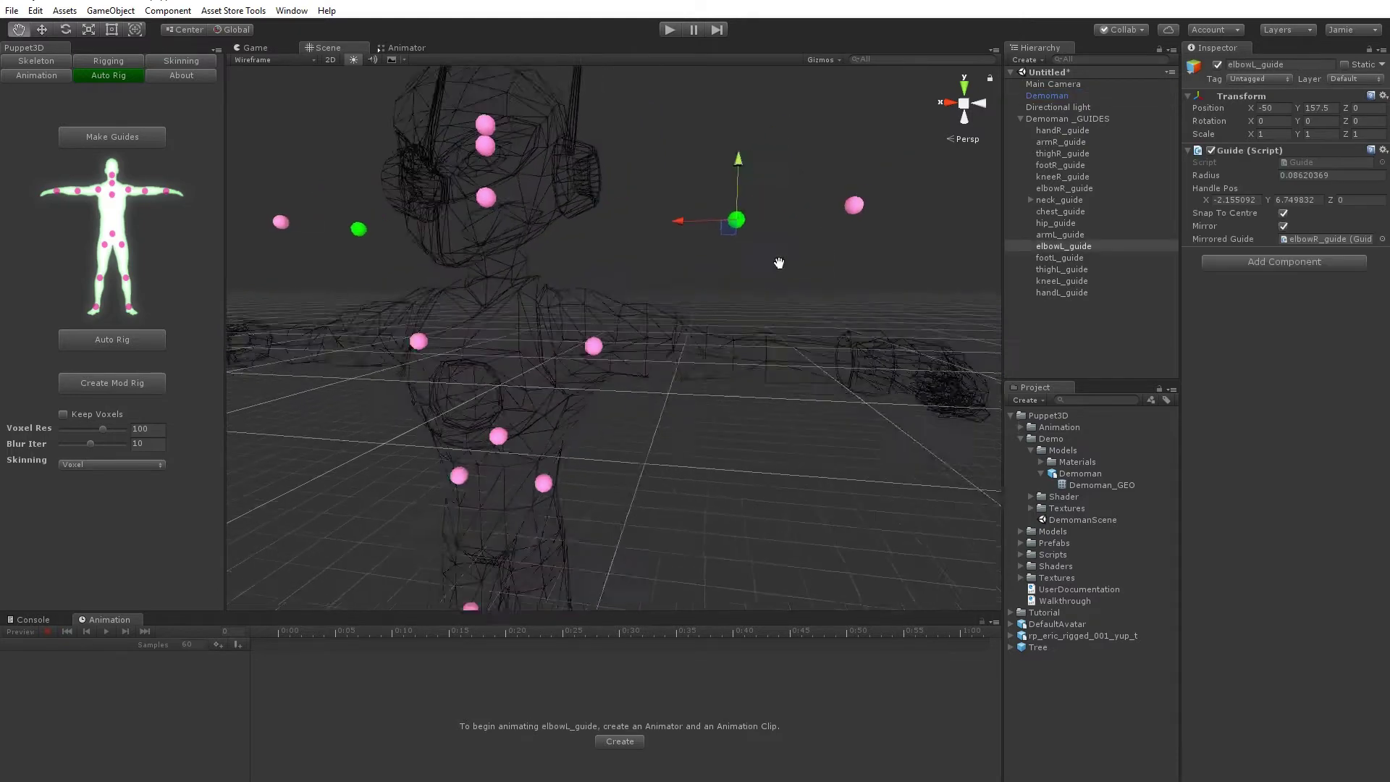
left_click_drag(705, 246, 692, 384)
left_click_drag(763, 214, 854, 285)
left_click_drag(816, 240, 826, 381)
middle_click_drag(678, 235, 789, 367)
Place the chest guide at about Y 132.7 in the upper chest and lower the neck and head guides to the neck
left_click_drag(802, 371, 595, 339)
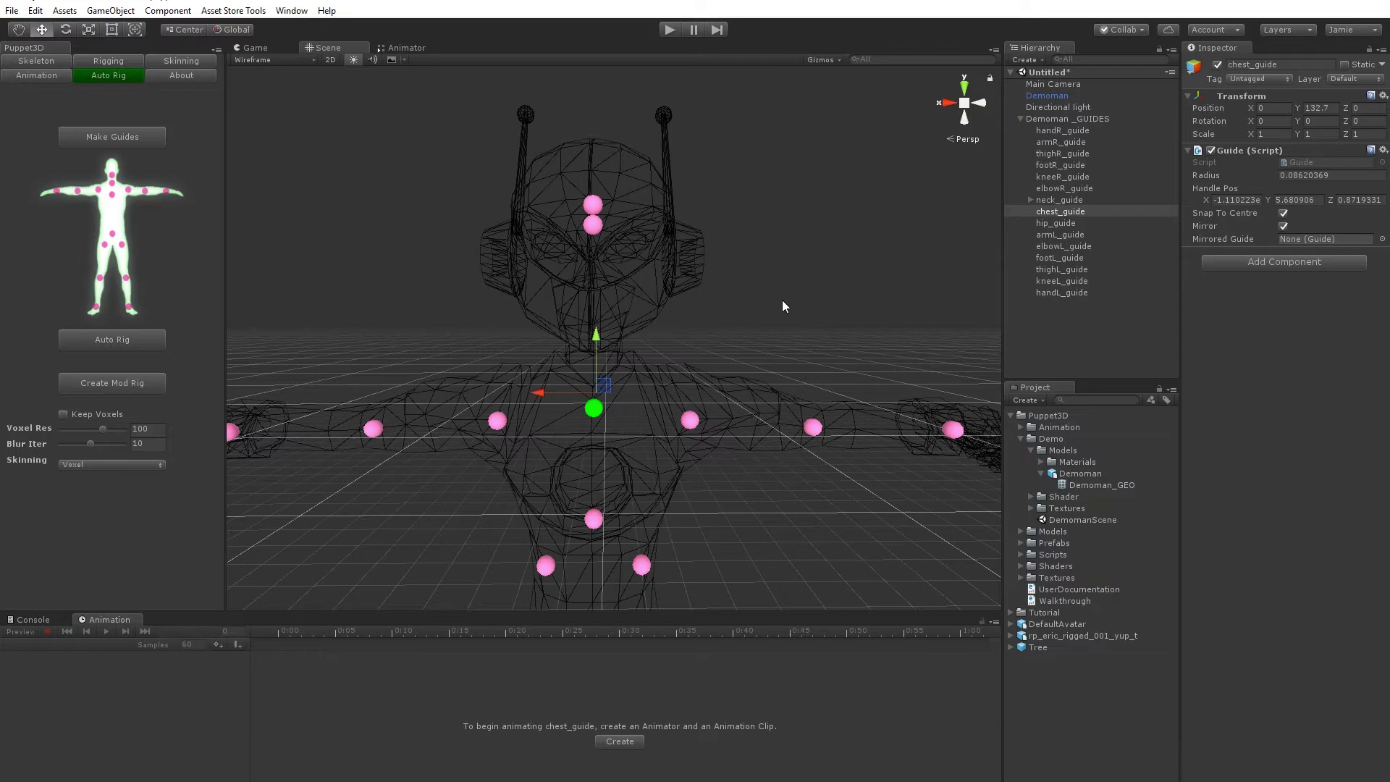
left_click_drag(557, 189, 619, 250)
left_click_drag(592, 180, 636, 259)
key("ctrl+z")
Turn off Snap To Centre for the head guide under the chin
left_click(518, 273)
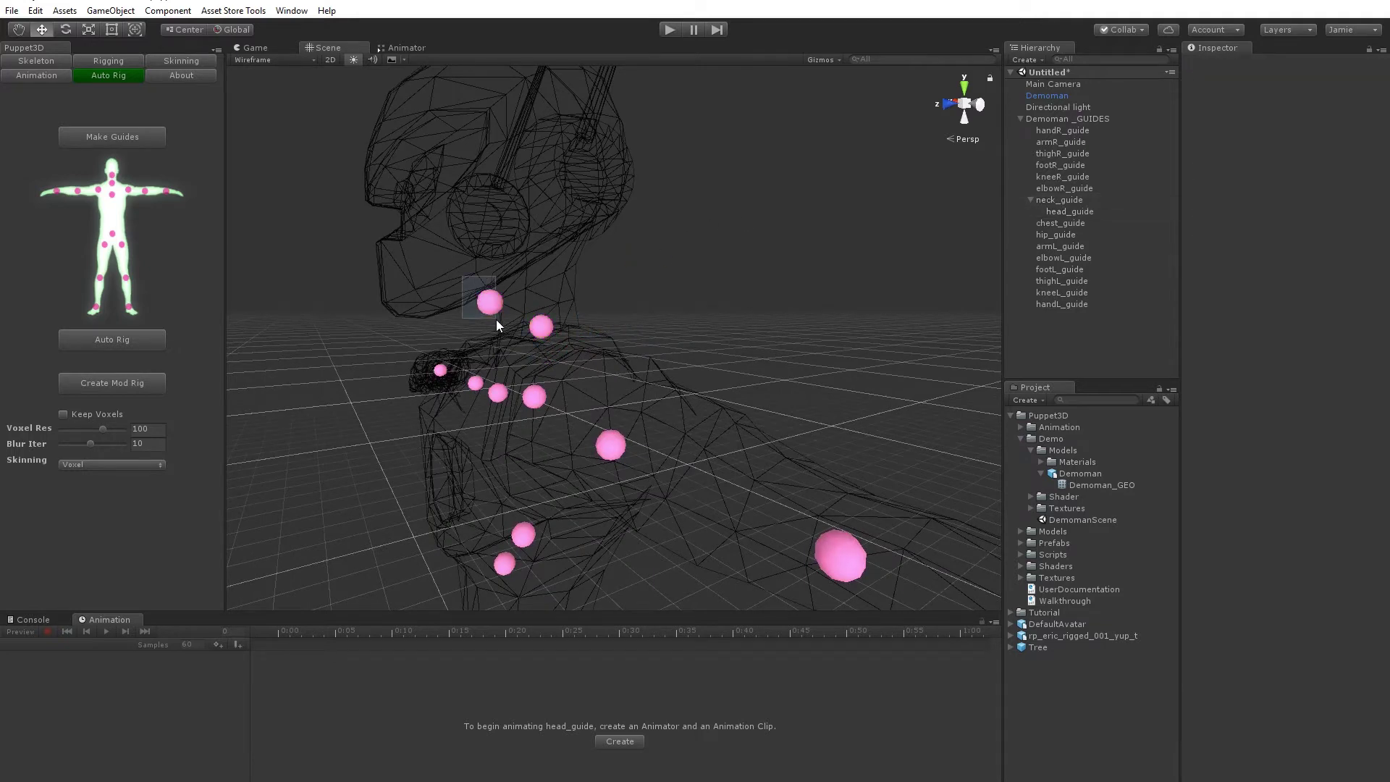
left_click_drag(497, 319, 502, 316)
left_click(488, 303)
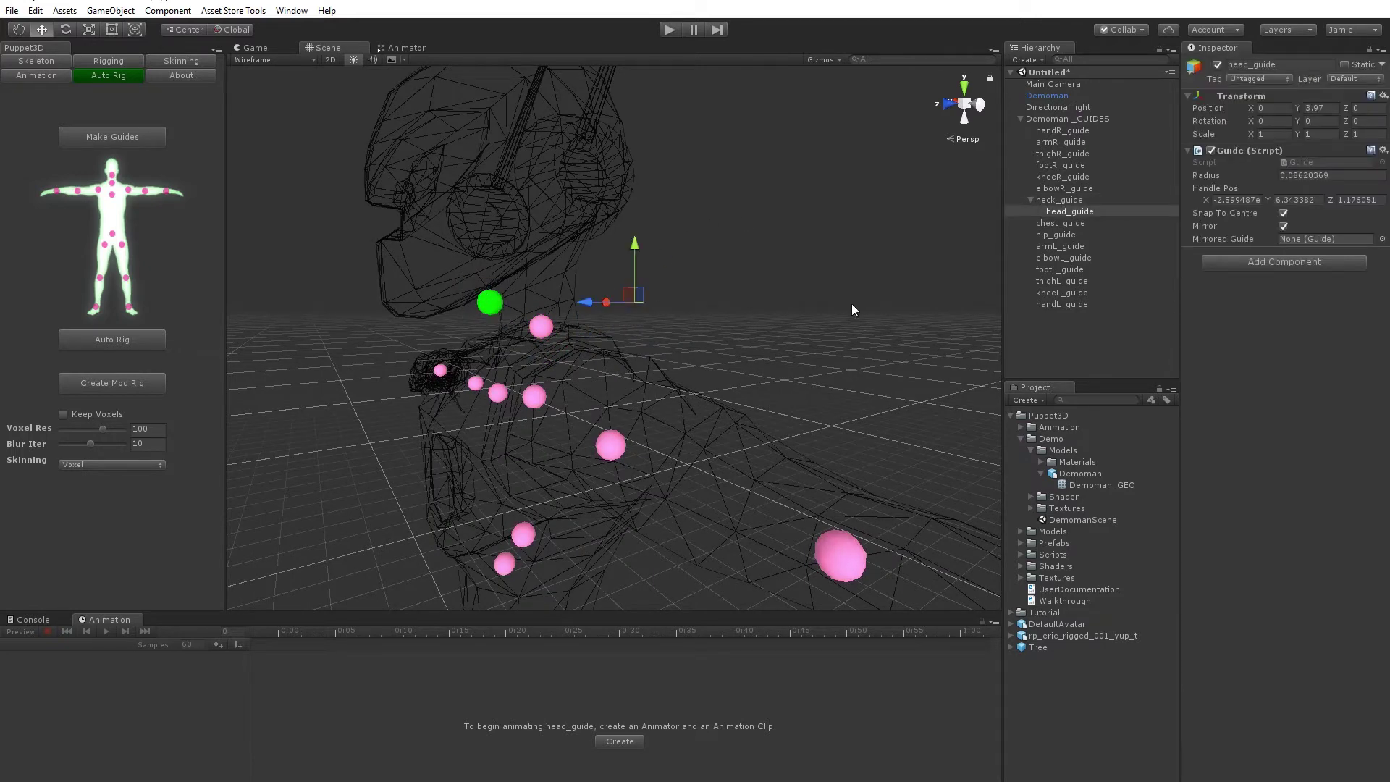
left_click(1282, 213)
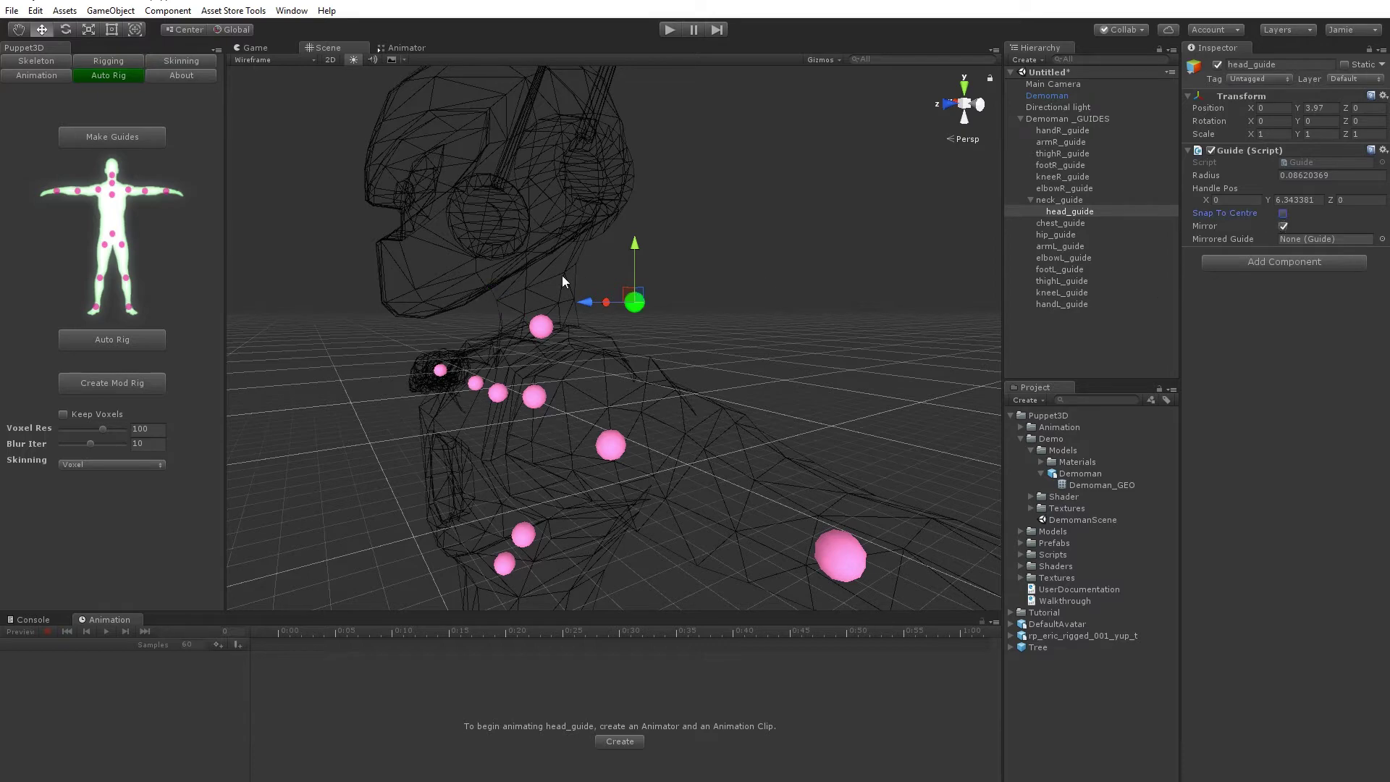
left_click_drag(621, 298, 655, 332, "alt")
left_click(564, 224)
left_click_drag(534, 273, 559, 290, "alt")
Position the mirrored thigh guides at the tops of the legs and the knee guides at the knees
left_click(615, 301)
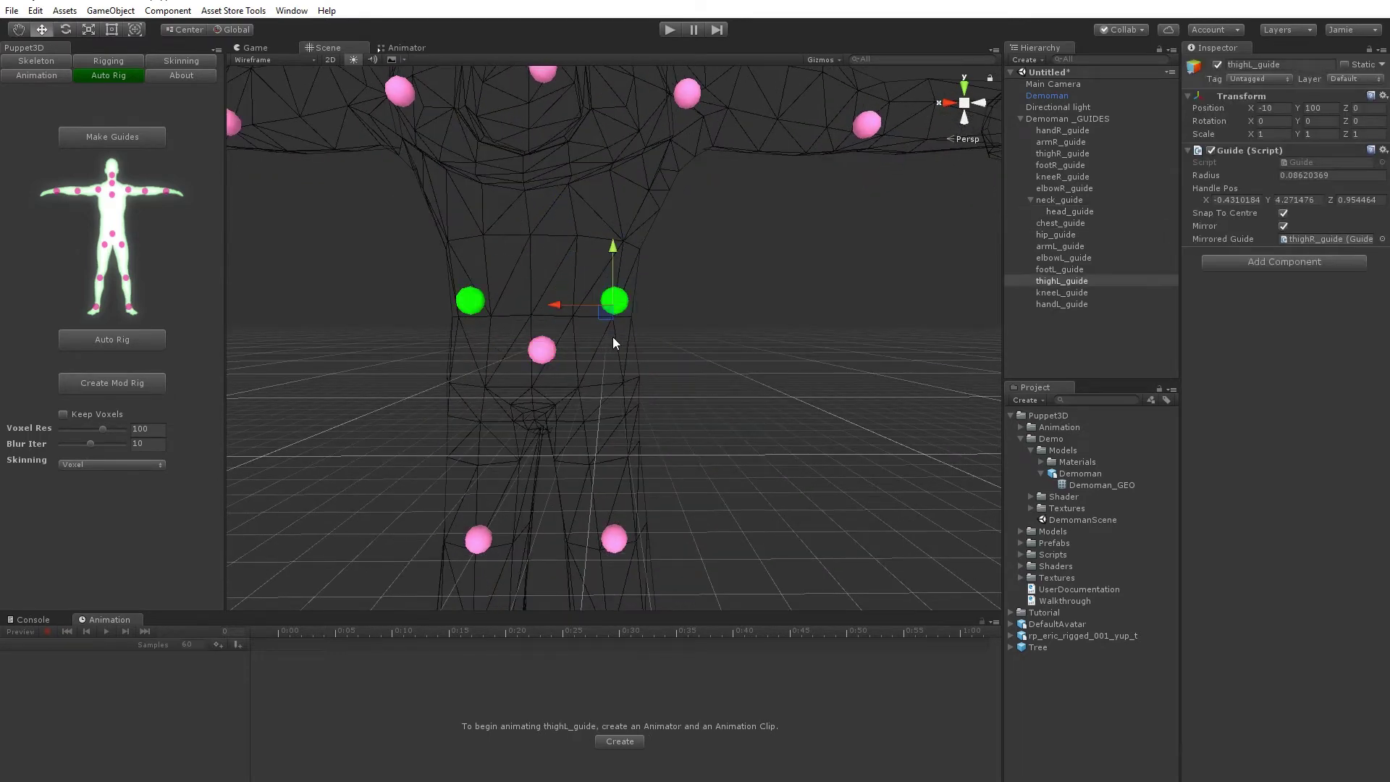
left_click_drag(612, 339, 589, 398, "alt")
middle_click_drag(632, 422, 632, 261)
left_click_drag(651, 330, 594, 425)
middle_click_drag(652, 468, 663, 356)
left_click_drag(603, 232, 784, 364)
left_click_drag(717, 330, 608, 394)
left_click_drag(704, 422, 311, 383, "alt")
Lower both foot guides to about Y 11.4, turn off their Snap To Centre, and shift them forward onto the ankles
left_click_drag(459, 315, 650, 402)
left_click_drag(648, 315, 646, 351)
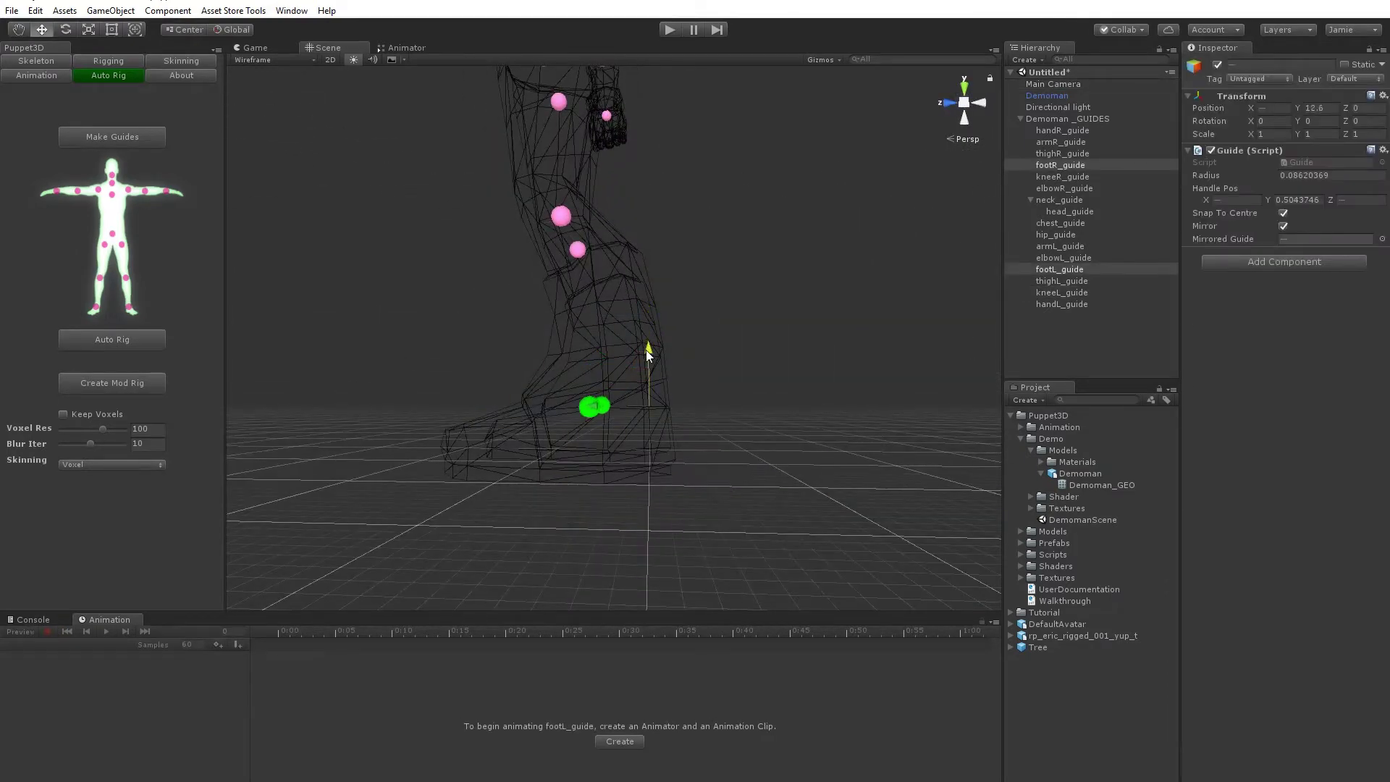
left_click_drag(737, 364, 780, 364, "alt")
left_click(1282, 214)
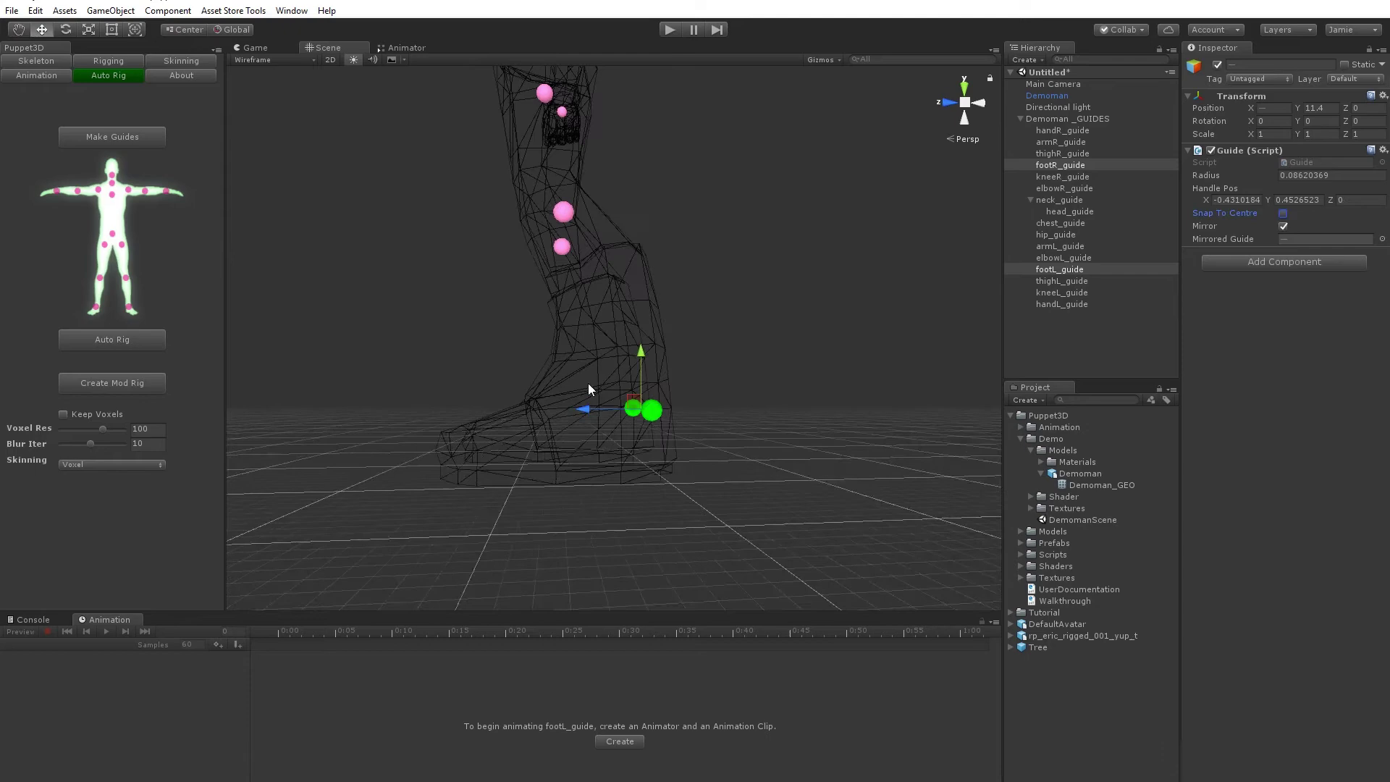
left_click_drag(583, 409, 536, 410)
left_click_drag(608, 440, 495, 464, "alt")
mouse_move(654, 431)
left_mouse_down("alt")
mouse_move(651, 453)
mouse_move(724, 440)
left_mouse_up("alt")
Return the scene view to Shaded mode and run Auto Rig on the character
left_click(724, 440)
left_click(245, 61)
left_click(257, 83)
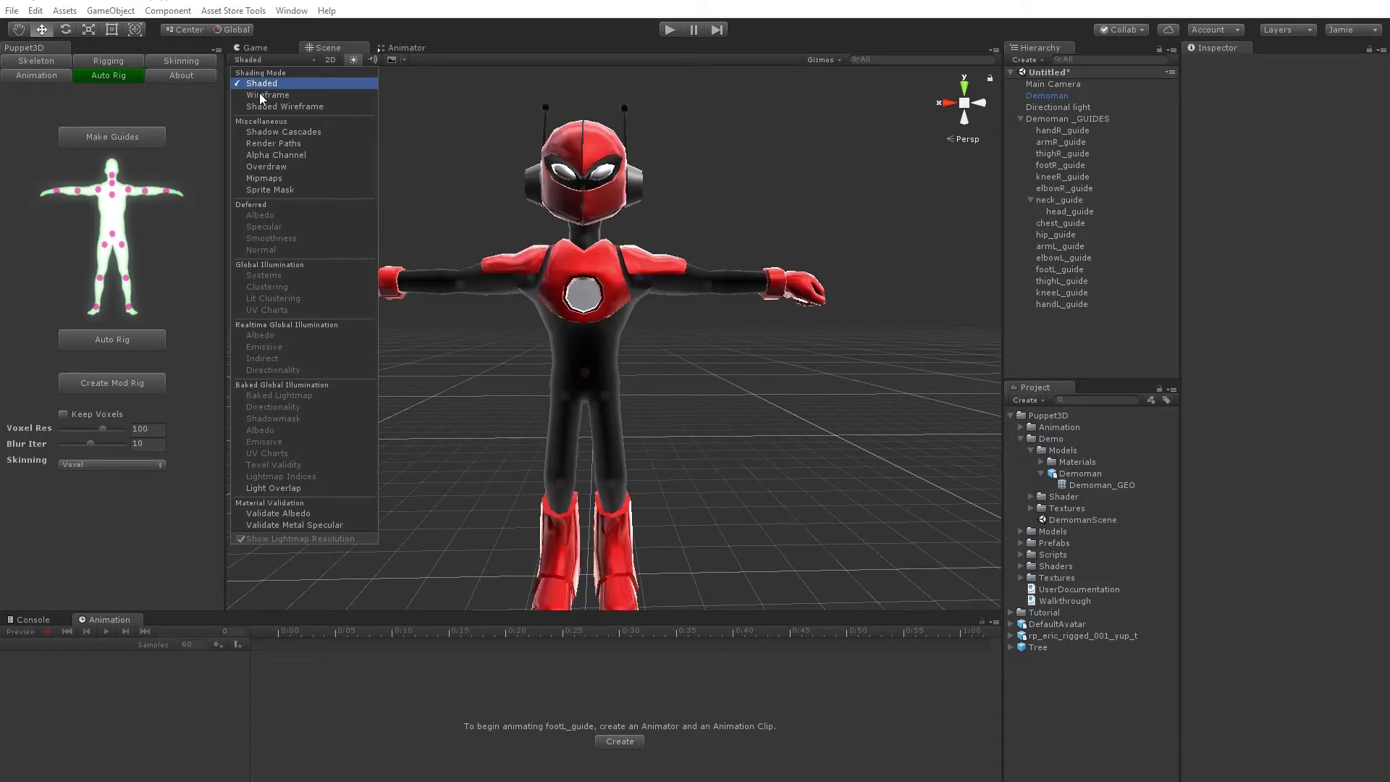
left_click(124, 341)
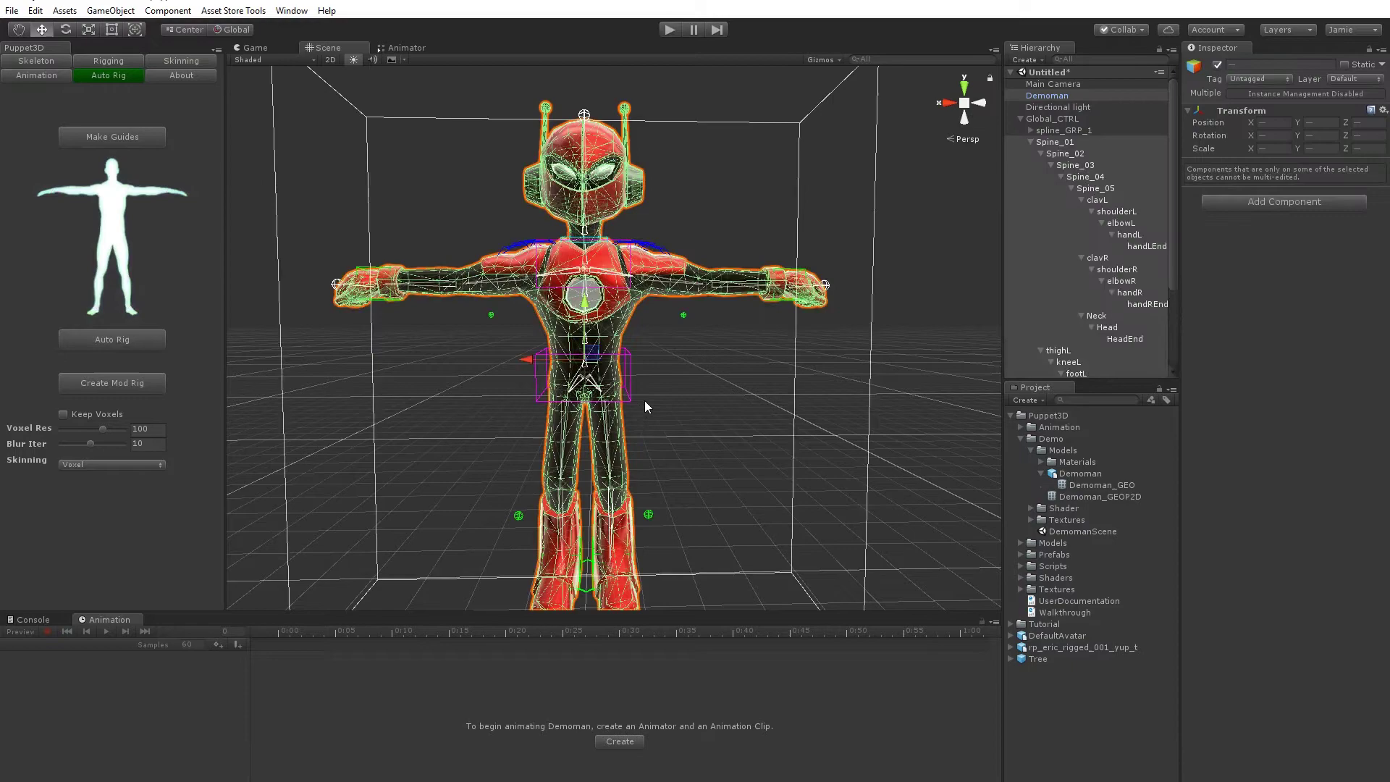
Test the left leg by moving footL_CTRL to about X -12.9, Y 25, and undo the move
left_click_drag(671, 383, 618, 388, "alt")
scroll(672, 507, "down", 5)
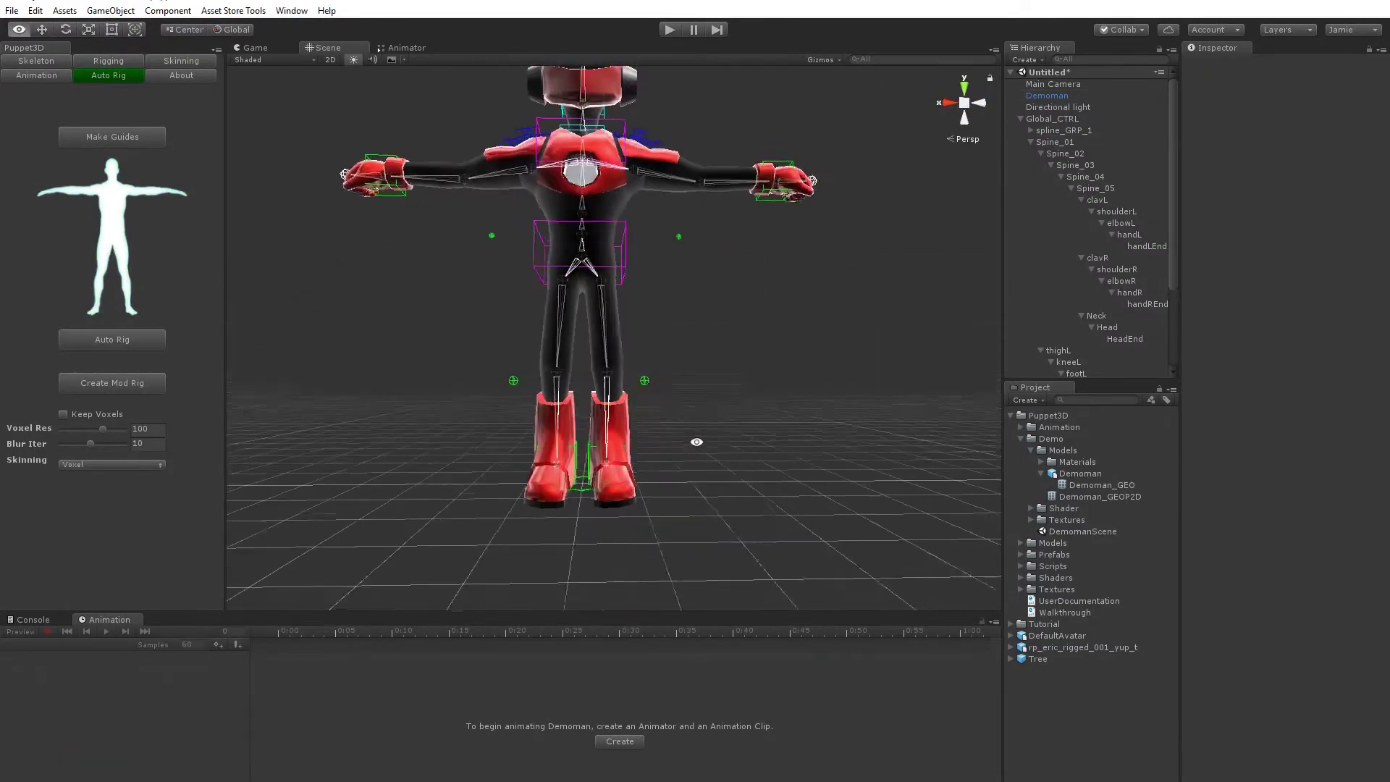
left_click(590, 466)
right_click_drag(558, 465, 1008, 484, "alt")
middle_click_drag(637, 506, 636, 338, "alt")
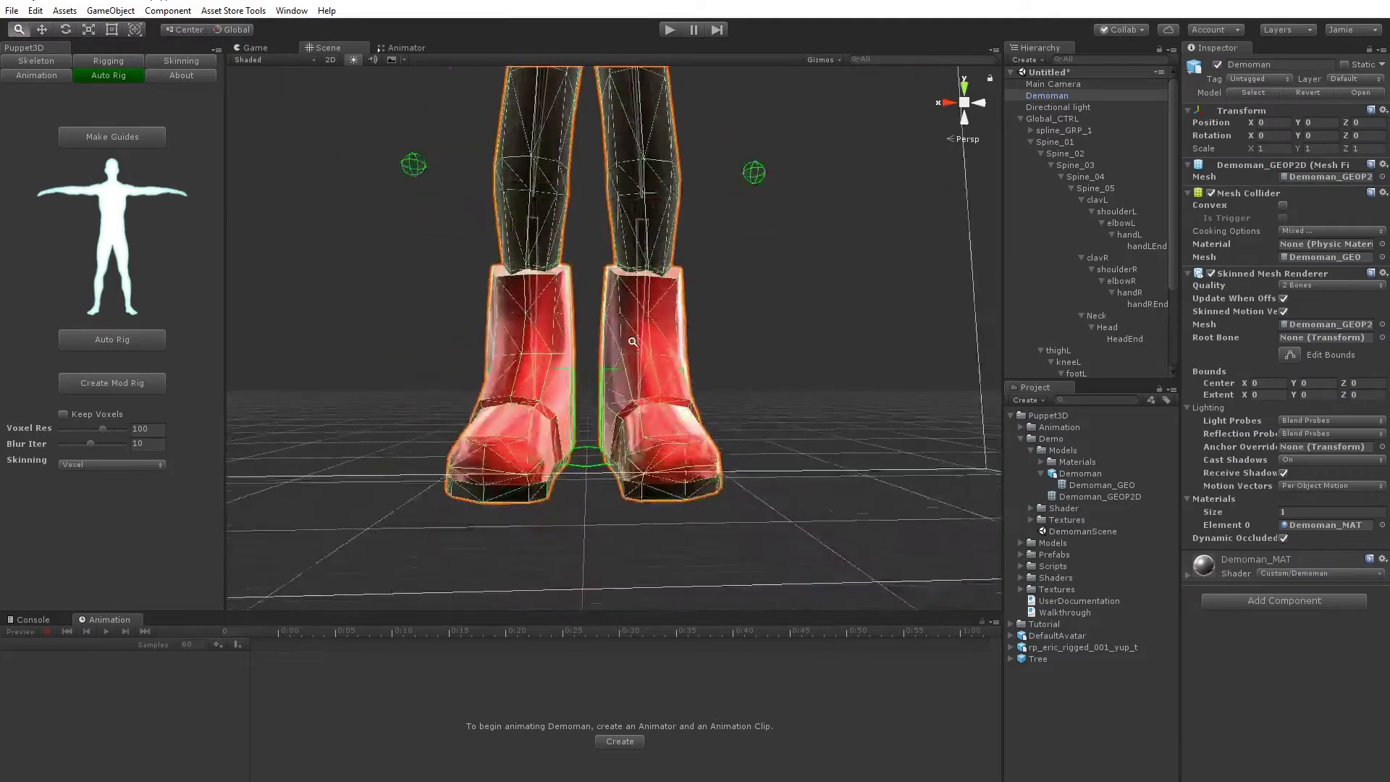
right_click_drag(635, 338, 629, 494, "alt")
left_click_drag(630, 493, 578, 503, "alt")
left_click(585, 452)
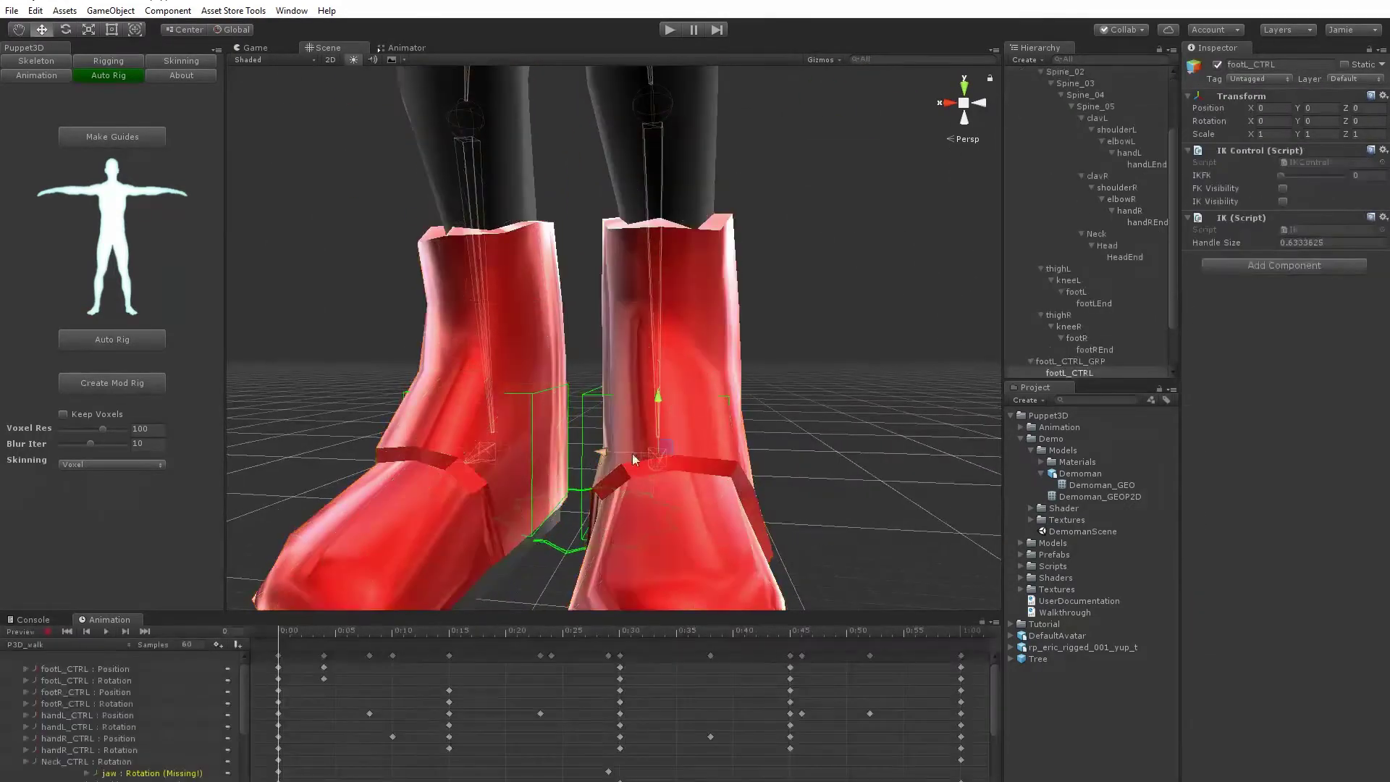
right_click_drag(636, 459, 651, 406, "alt")
left_click_drag(654, 406, 693, 303)
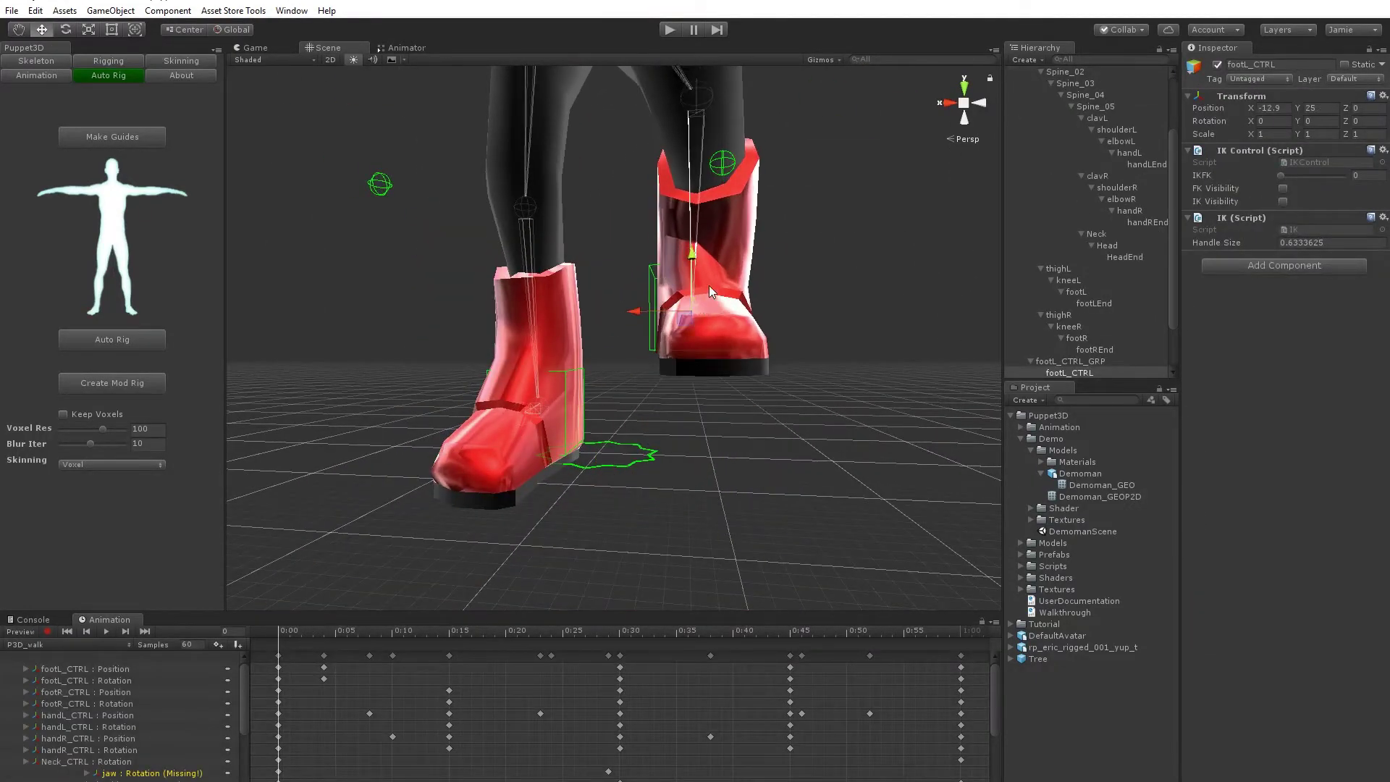
key("ctrl+z")
Pose the left arm by moving handL_CTRL to about X 59.4, Y -0.4, Z -39.1 and rotating it about 70 degrees in Y
middle_click_drag(796, 181, 740, 447, "alt")
right_click_drag(740, 447, 695, 362, "alt")
middle_click_drag(695, 362, 611, 496, "alt")
left_click_drag(612, 496, 607, 539, "alt")
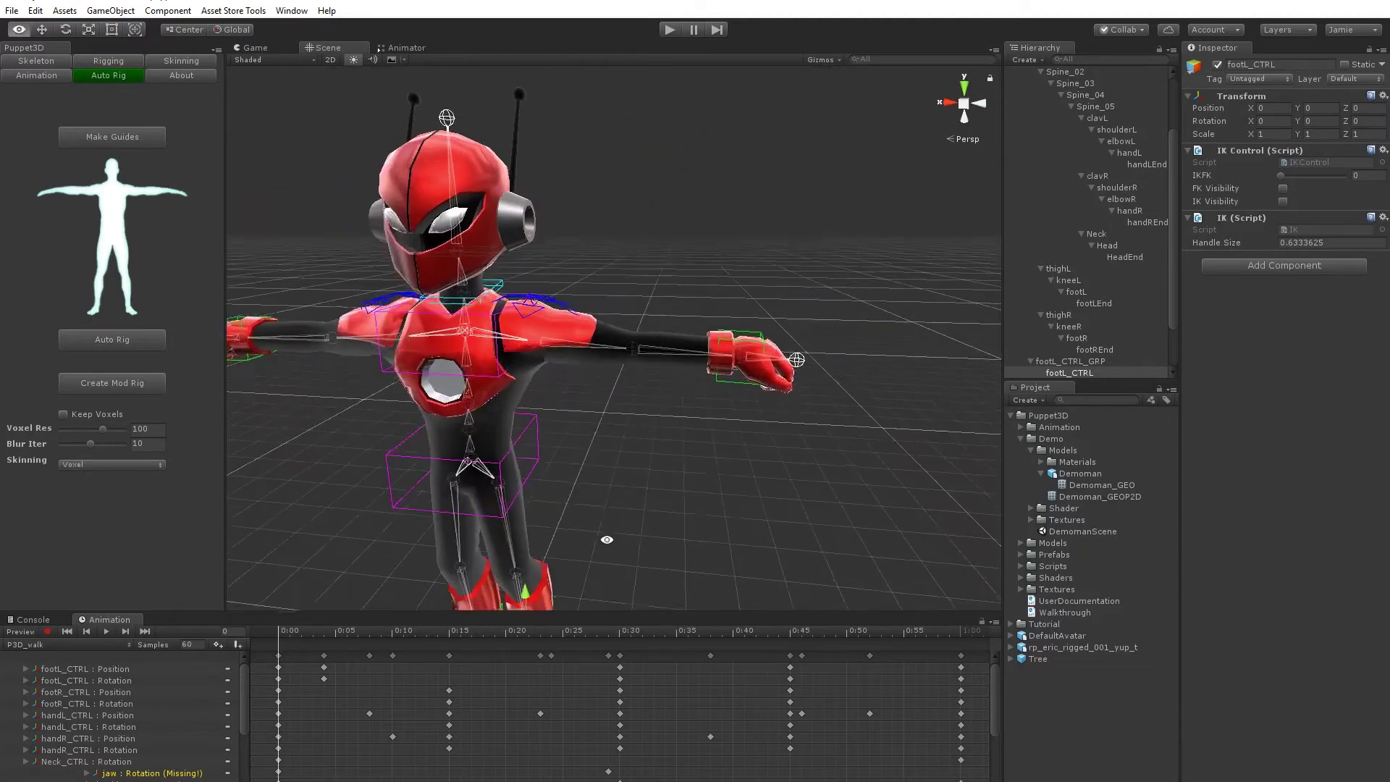
left_click(755, 338)
left_click_drag(755, 338, 637, 475, "alt")
left_click_drag(722, 408, 471, 505)
key("e")
left_click_drag(477, 548, 499, 536, "alt")
right_click_drag(579, 435, 726, 395)
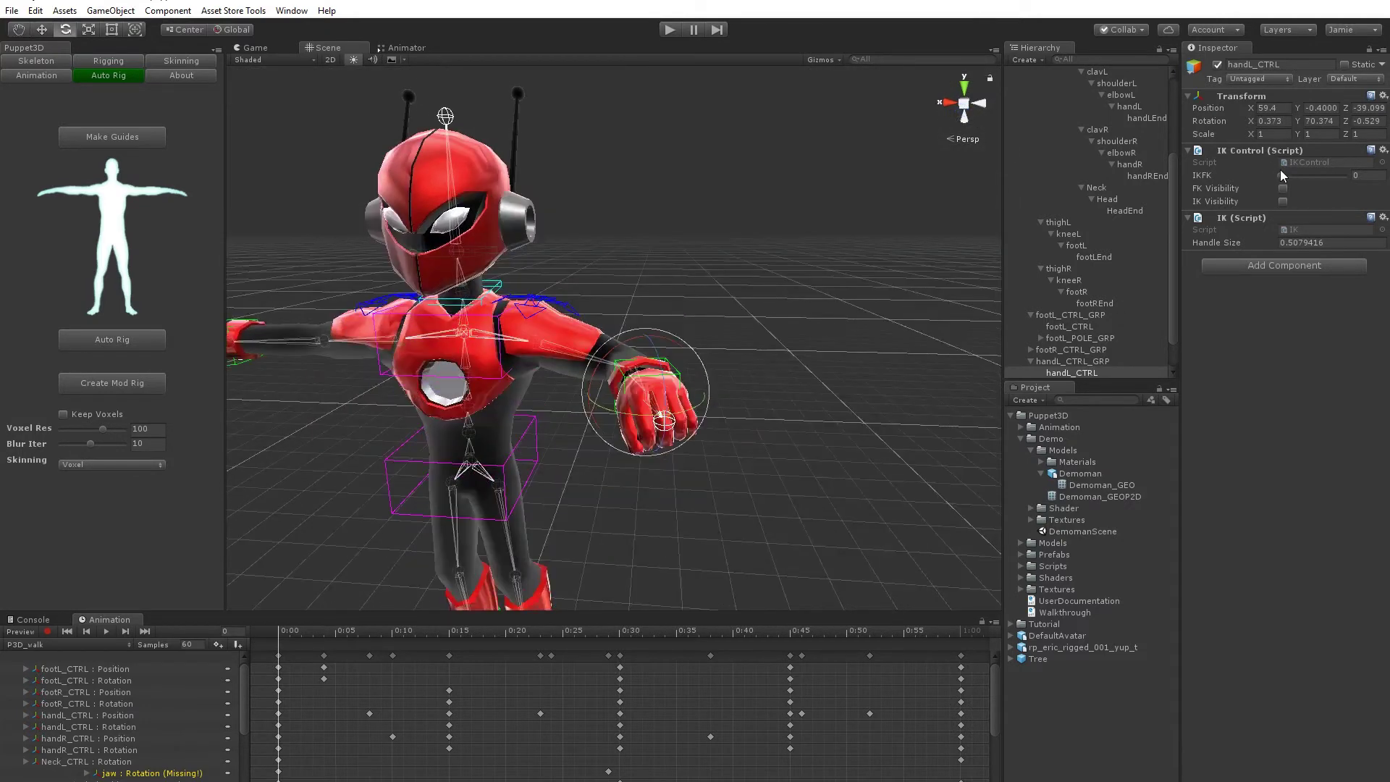
Test the left arm's IKFK blend at 1 with its FK controls, and set it back to 0
left_click_drag(1282, 177, 1360, 177)
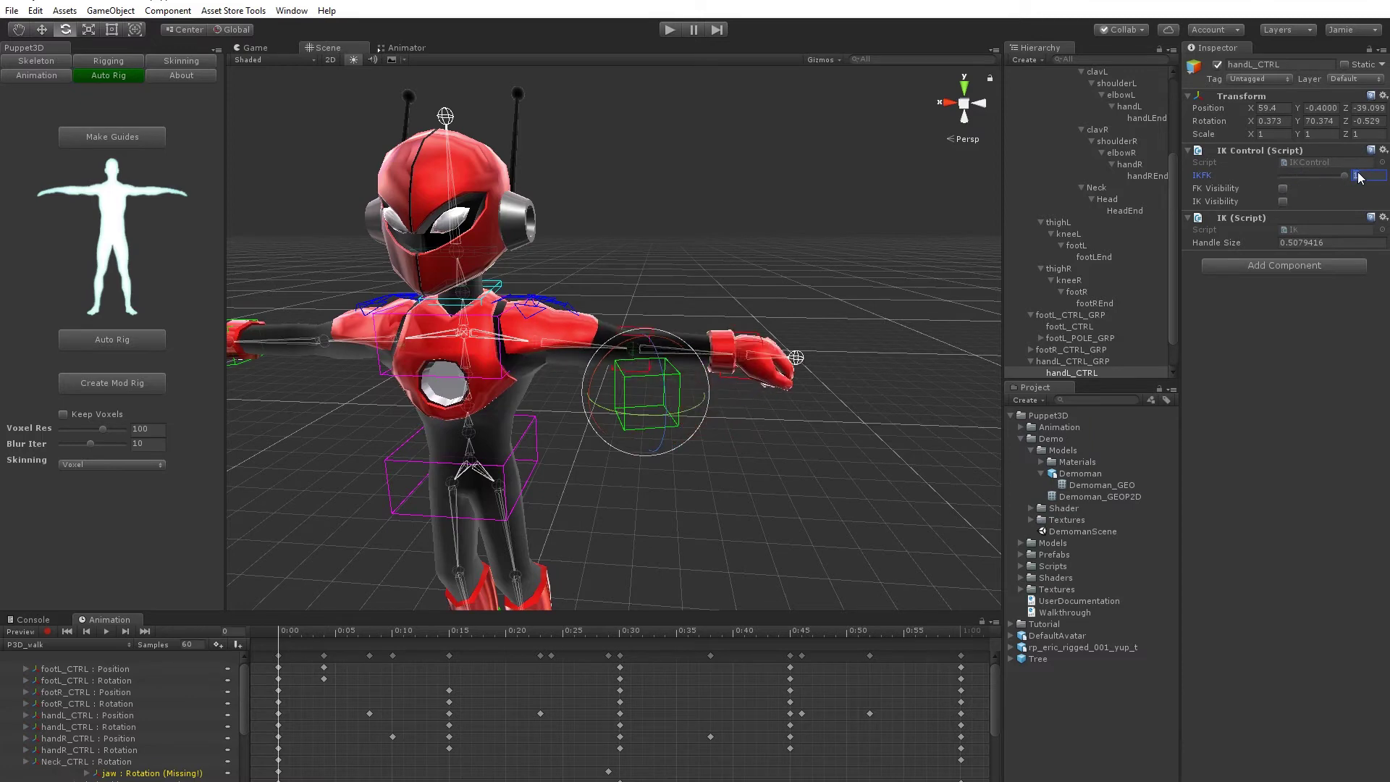
left_click_drag(815, 303, 640, 432, "alt")
scroll(674, 338, "up", 6)
left_click(653, 333)
left_click(657, 335)
left_click(646, 447)
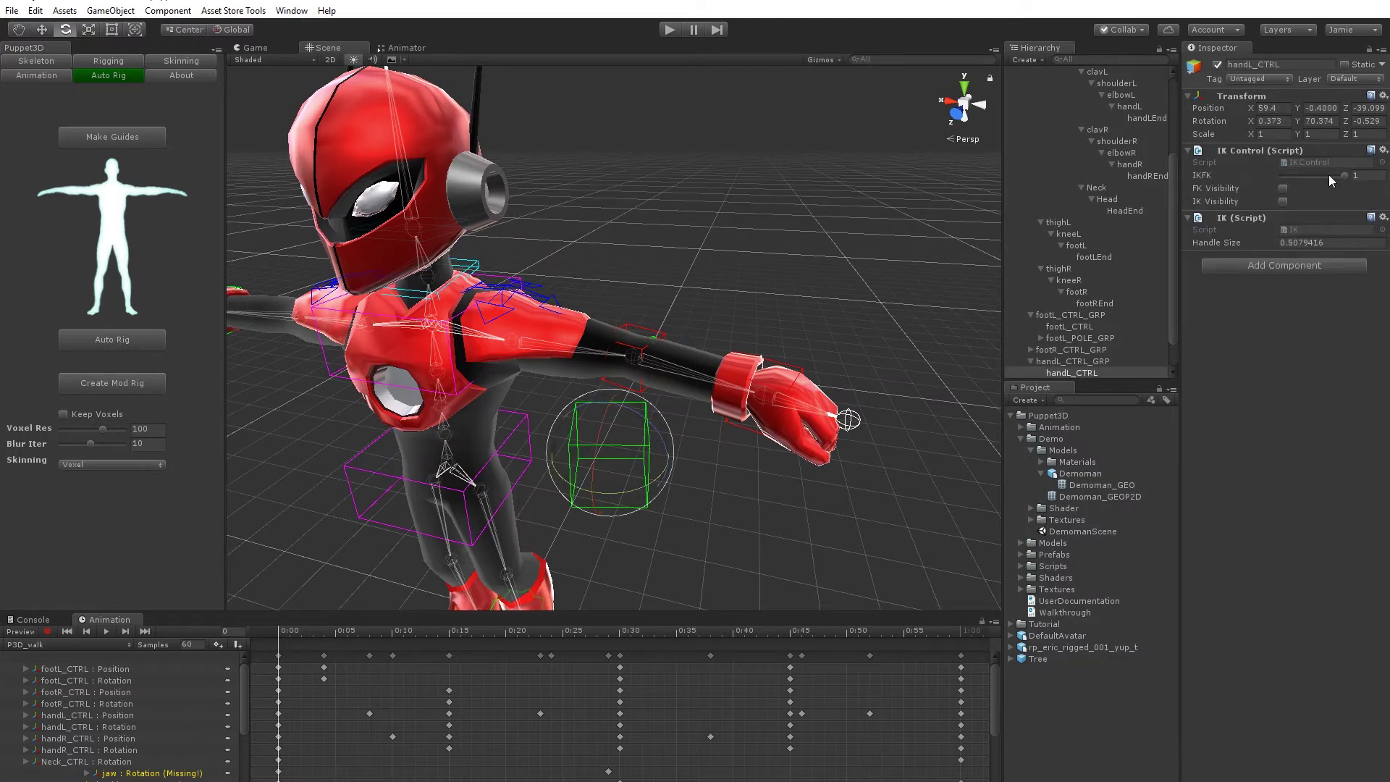
left_click_drag(1329, 175, 1275, 180)
Turn off Bones Visibility on Global_CTRL
left_click_drag(655, 348, 759, 312, "alt")
scroll(1091, 159, "up", 3)
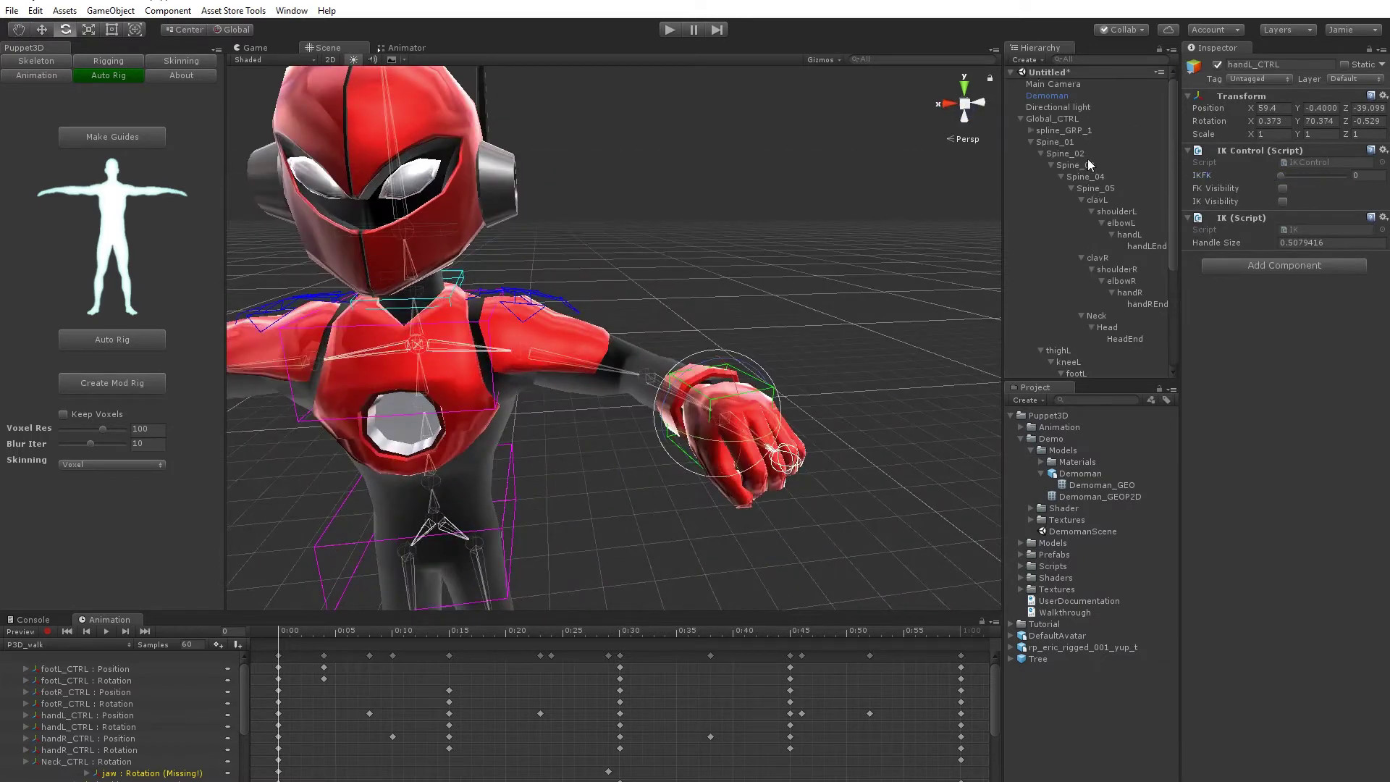
left_click(1020, 118)
left_click(1040, 121)
middle_click_drag(634, 373, 675, 306)
left_click(1283, 176)
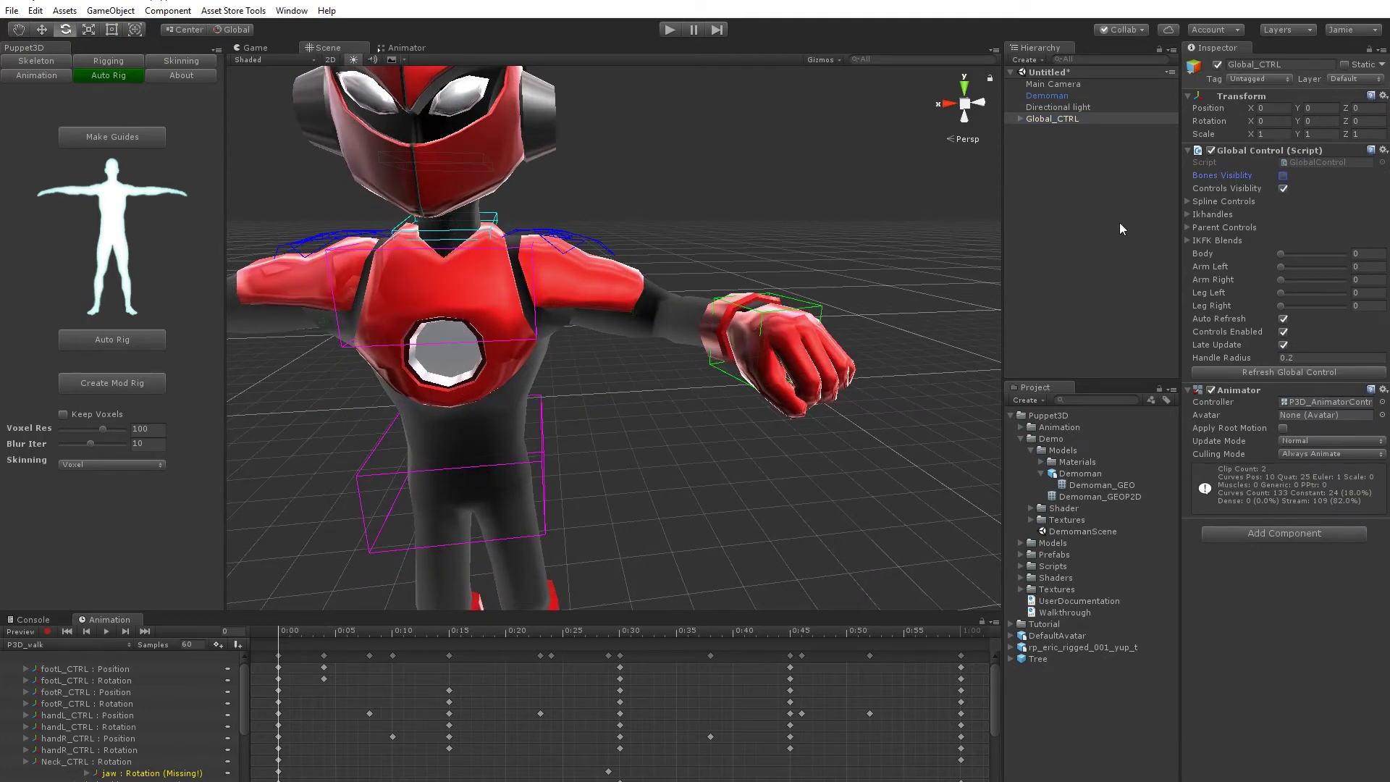
Test rotating the left clavicle control clavL_CTRL, and undo the rotation
left_click(778, 208)
left_click_drag(777, 207, 736, 245, "alt")
left_click(663, 234)
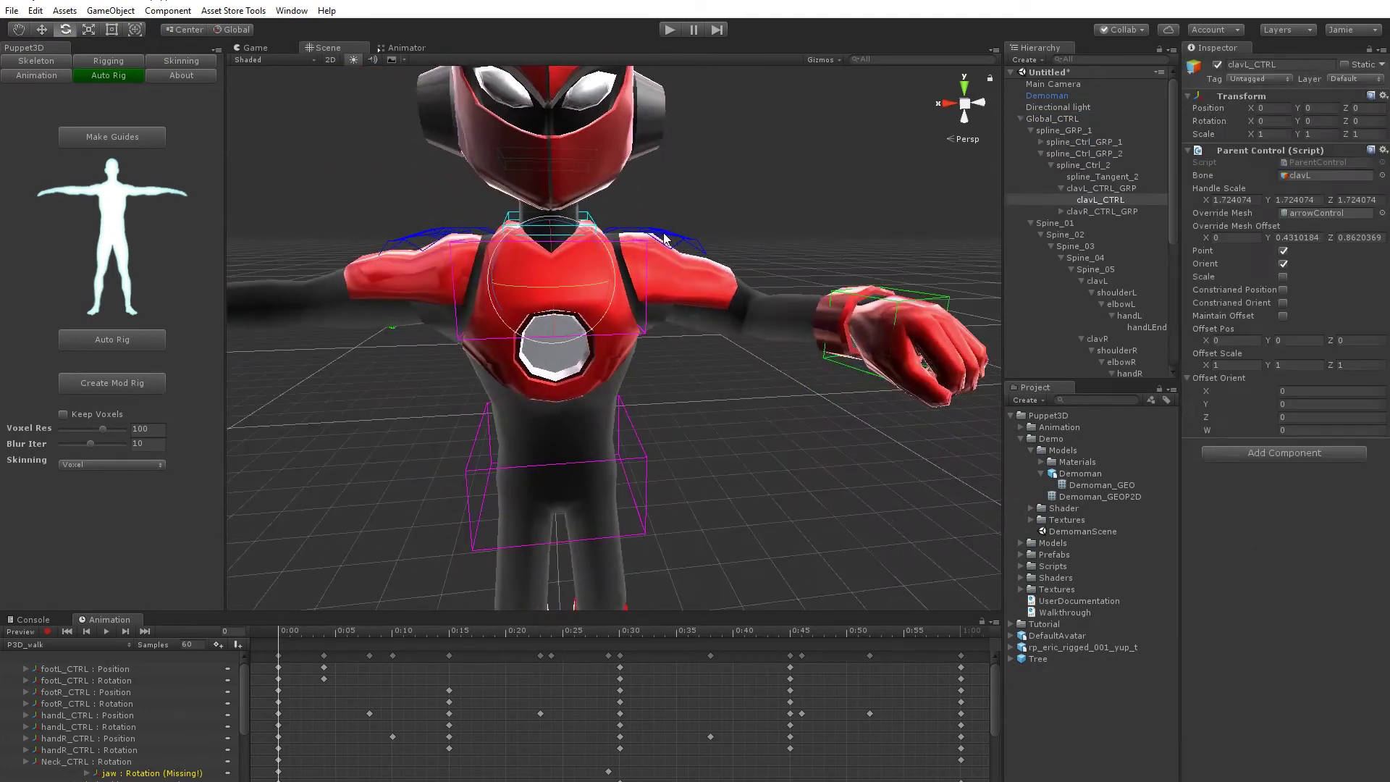
left_click_drag(592, 246, 629, 360)
key("ctrl+z")
Test the hip and chest spline controls by transforming them, and undo the changes
left_click(664, 400)
key("ctrl+z")
key("w")
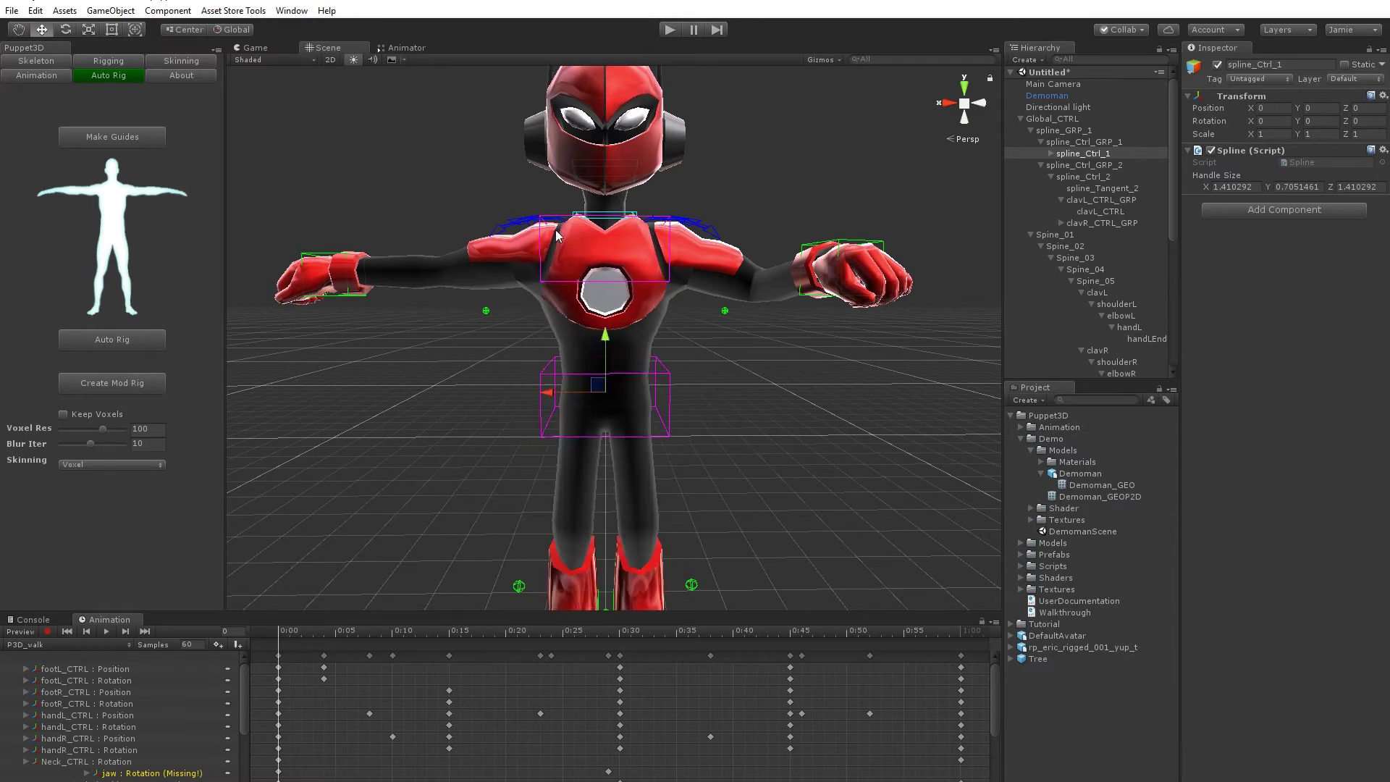
left_click(588, 231)
left_click_drag(598, 263, 591, 263)
left_click_drag(656, 229, 686, 223)
key("ctrl+z")
key("ctrl+z")
Play the P3D_walk animation on Global_CTRL, view the walking character from the side, and turn off the animation preview
left_click(403, 335)
left_click_drag(403, 335, 670, 362, "alt")
left_click(1059, 120)
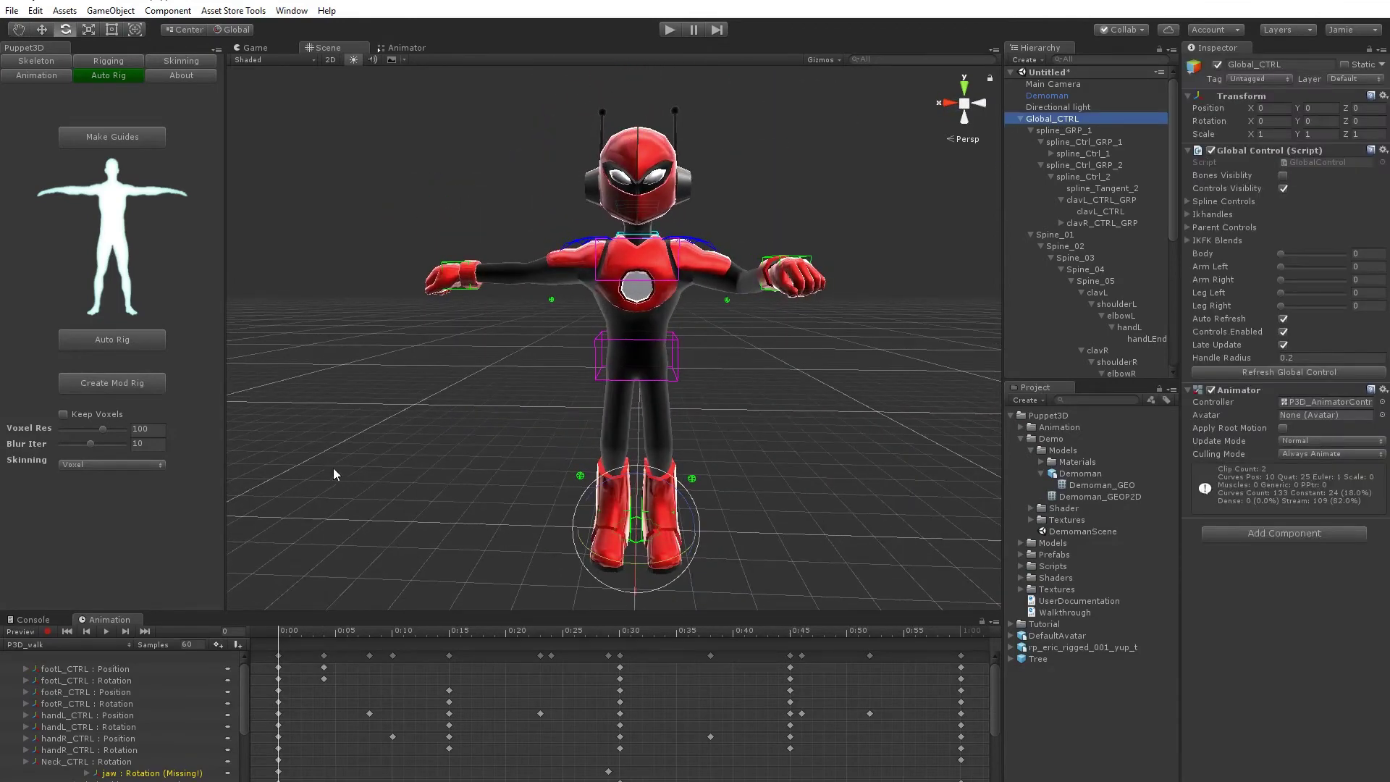
left_click(38, 644)
left_click(107, 632)
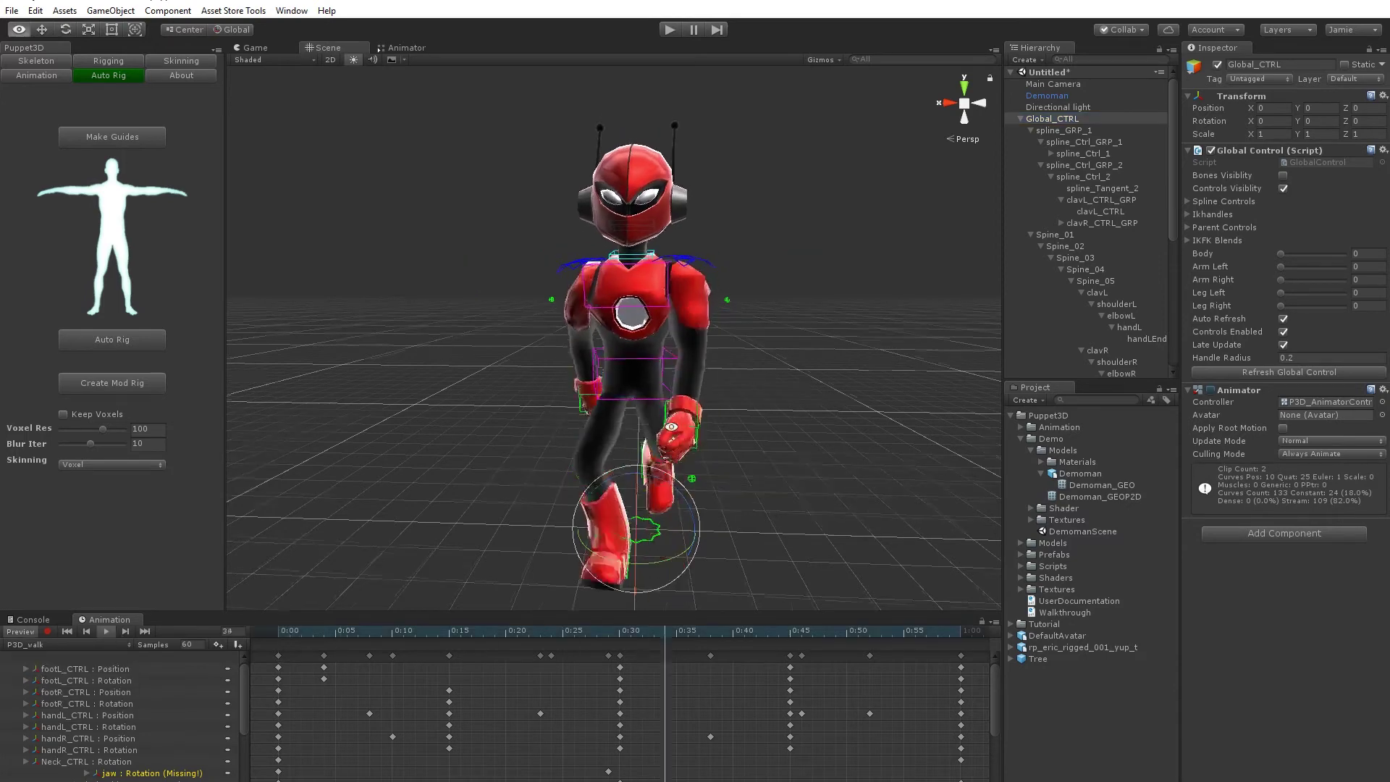
left_click_drag(713, 416, 518, 440, "alt")
left_click(14, 632)
Move both foot pole controls well in front of the knees and both hand pole controls further behind the elbows
left_click_drag(463, 424, 534, 505)
key("w")
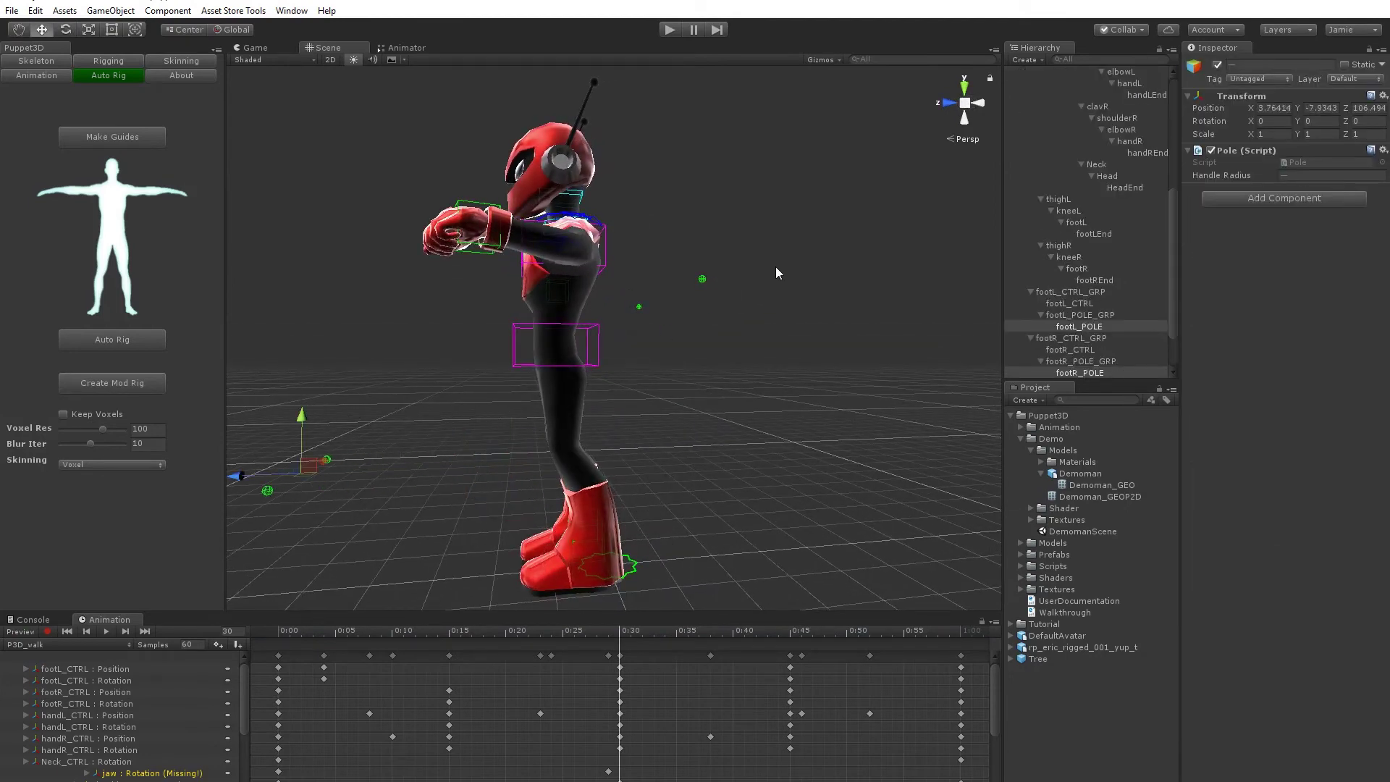
mouse_move(773, 263)
left_mouse_down()
mouse_move(622, 331)
mouse_move(630, 310)
mouse_move(683, 297)
mouse_move(679, 322)
mouse_move(818, 351)
left_mouse_up()
Switch the animation clip to P3D_idle, preview it on the character, and turn the preview off
left_click_drag(283, 636, 86, 623)
left_click(14, 644)
left_click(44, 659)
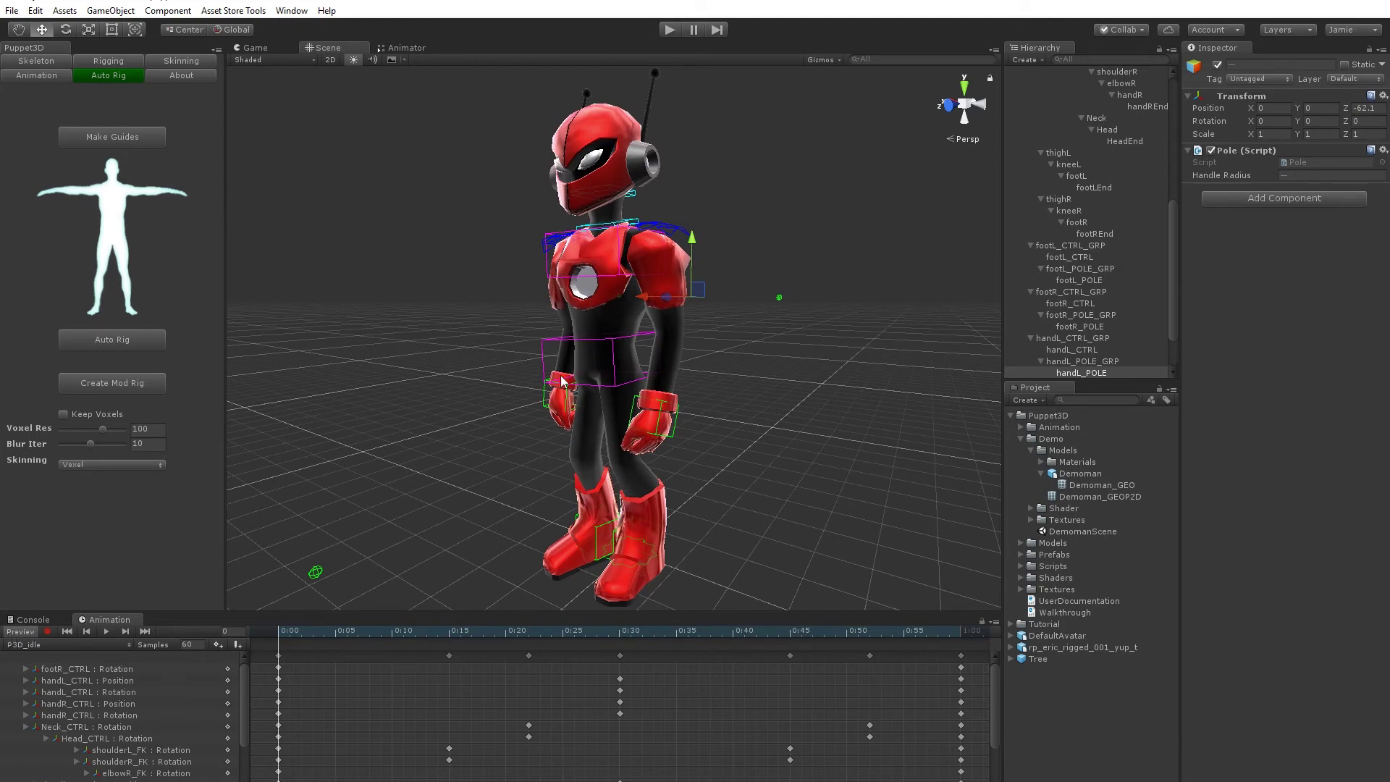
left_click_drag(562, 394, 623, 475, "alt")
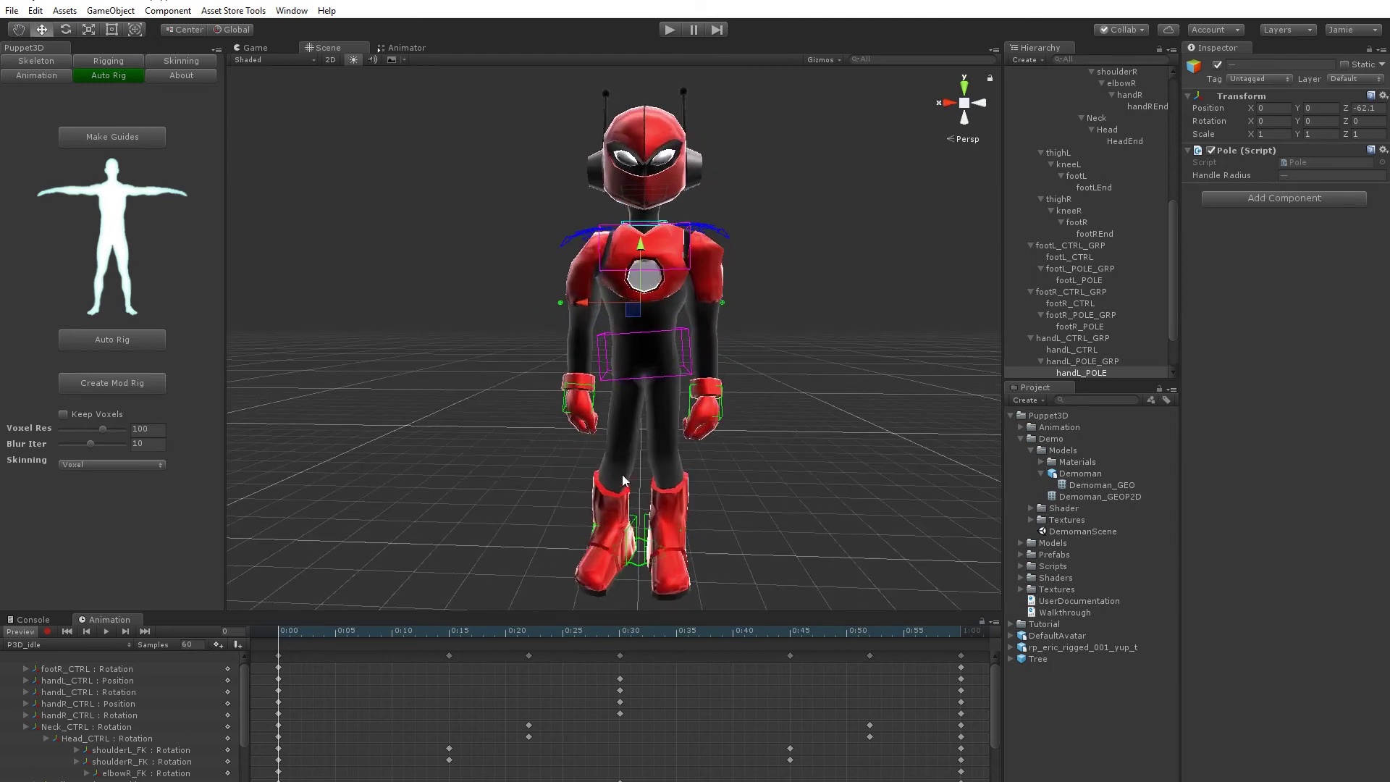
left_click(21, 632)
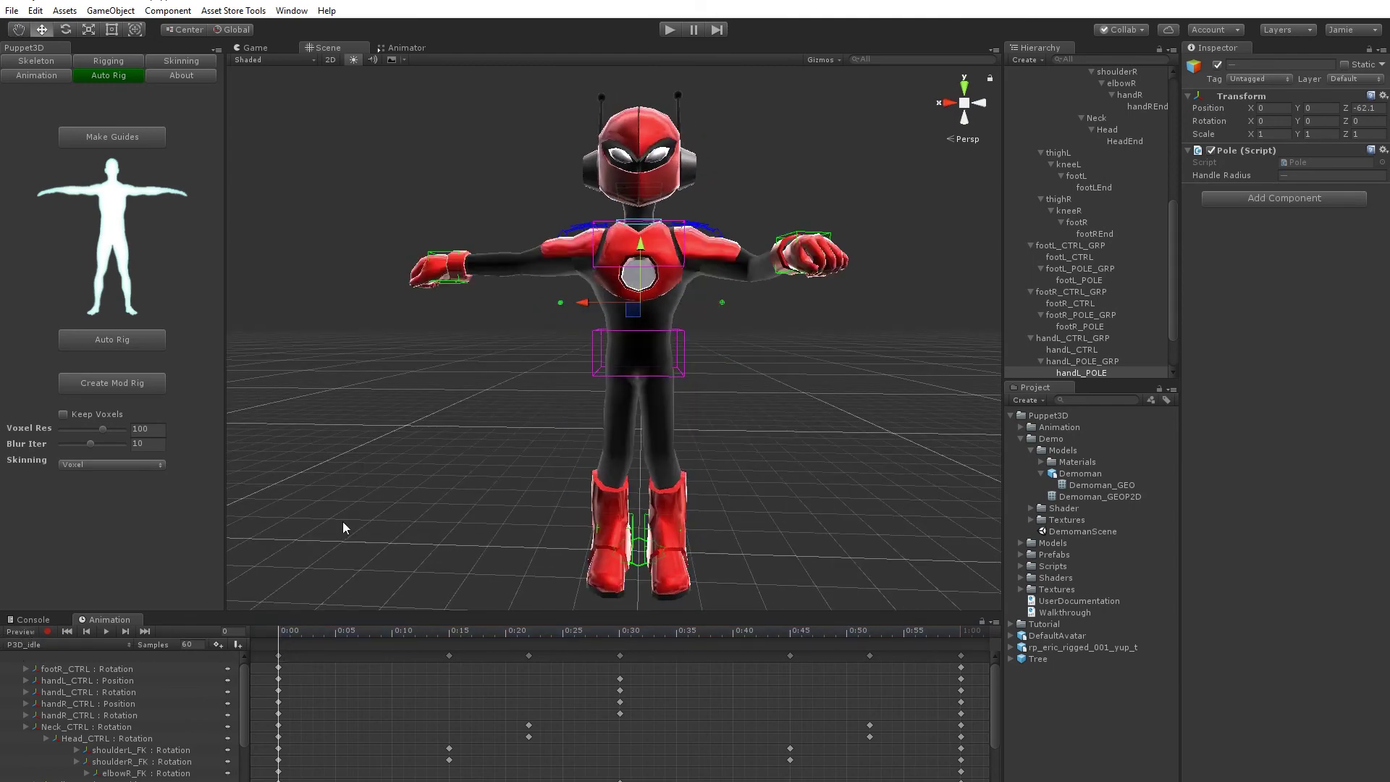
Clear the pole control selection and examine the whole rigged character from several angles
left_click_drag(431, 448, 495, 409, "alt")
middle_click_drag(495, 409, 521, 488, "alt")
mouse_move(521, 488)
left_mouse_down("alt")
mouse_move(869, 518)
mouse_move(519, 472)
left_mouse_up("alt")
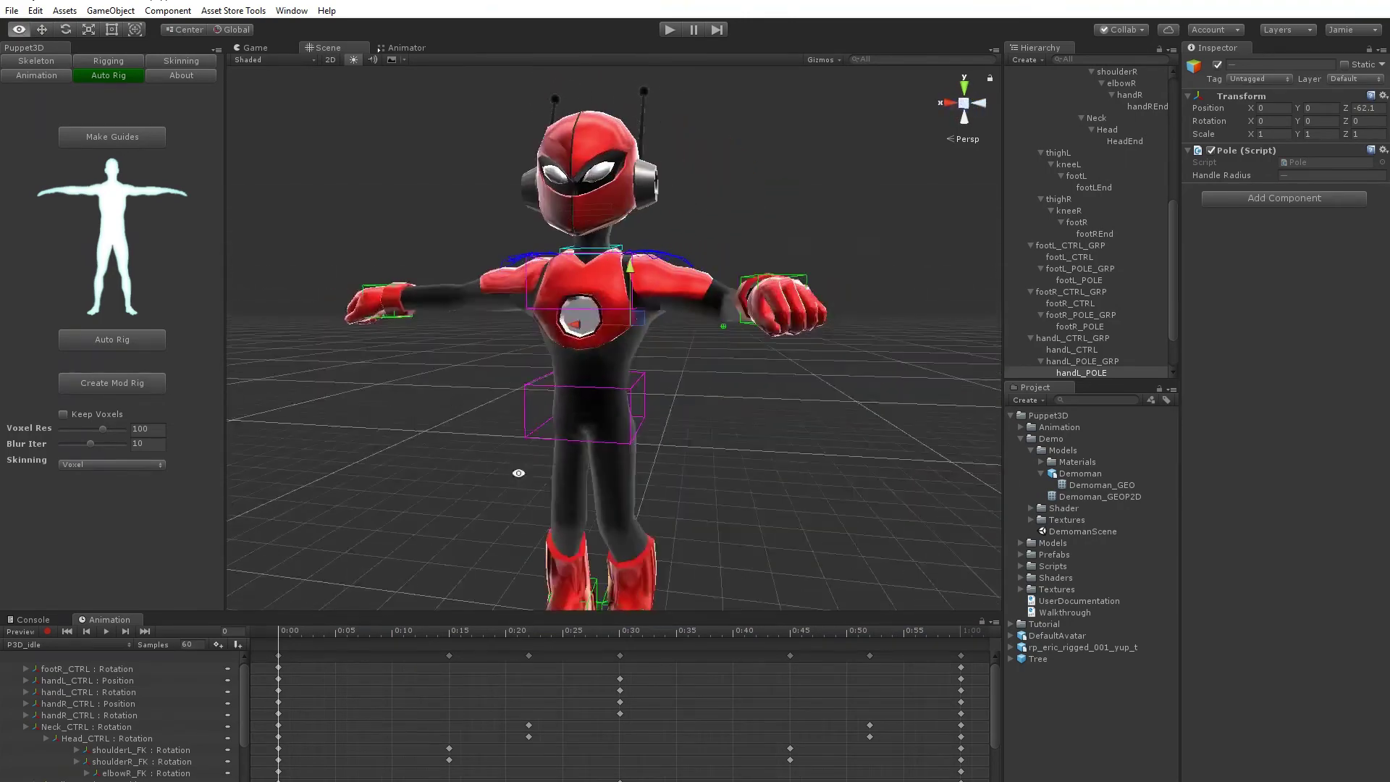
right_click_drag(519, 473, 531, 373, "alt")
left_click_drag(531, 373, 629, 415, "alt")
left_click(766, 385)
scroll(606, 396, "up", 2)
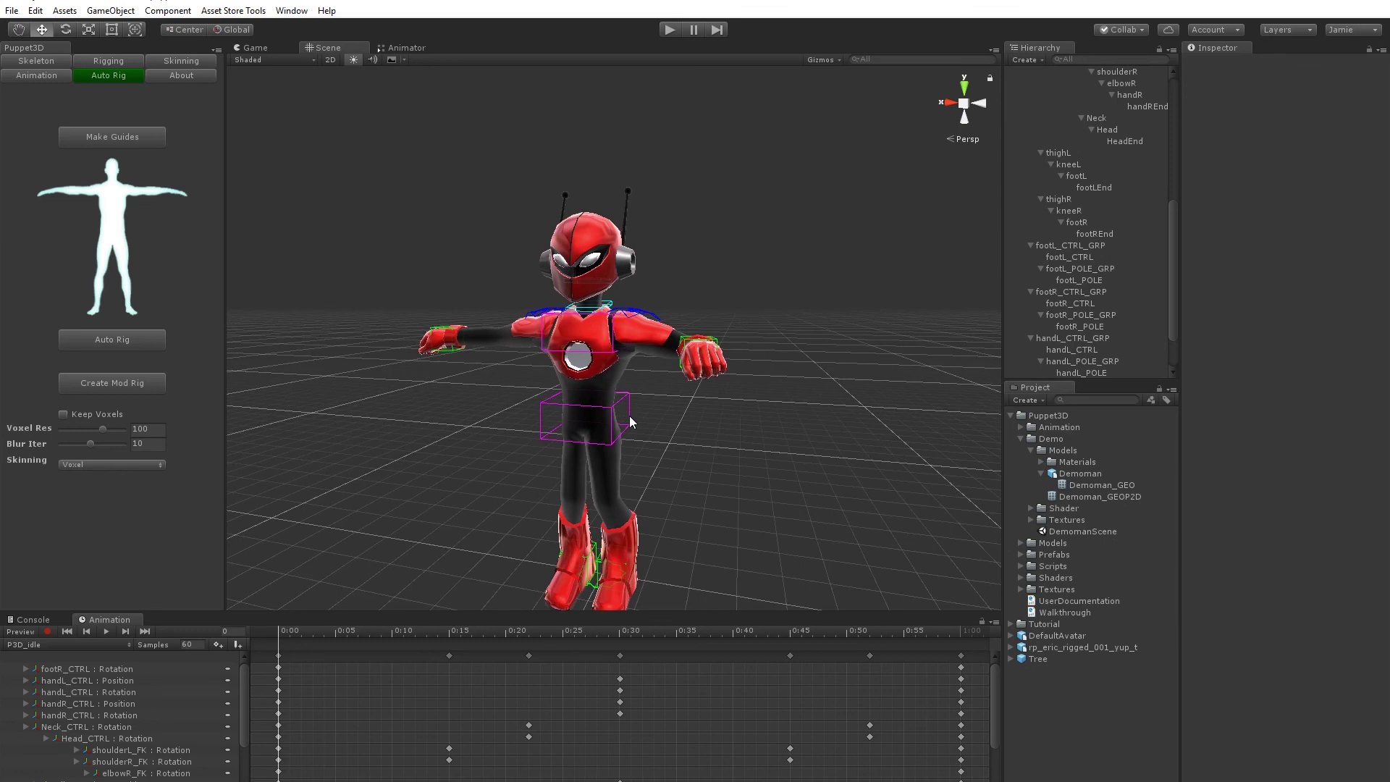